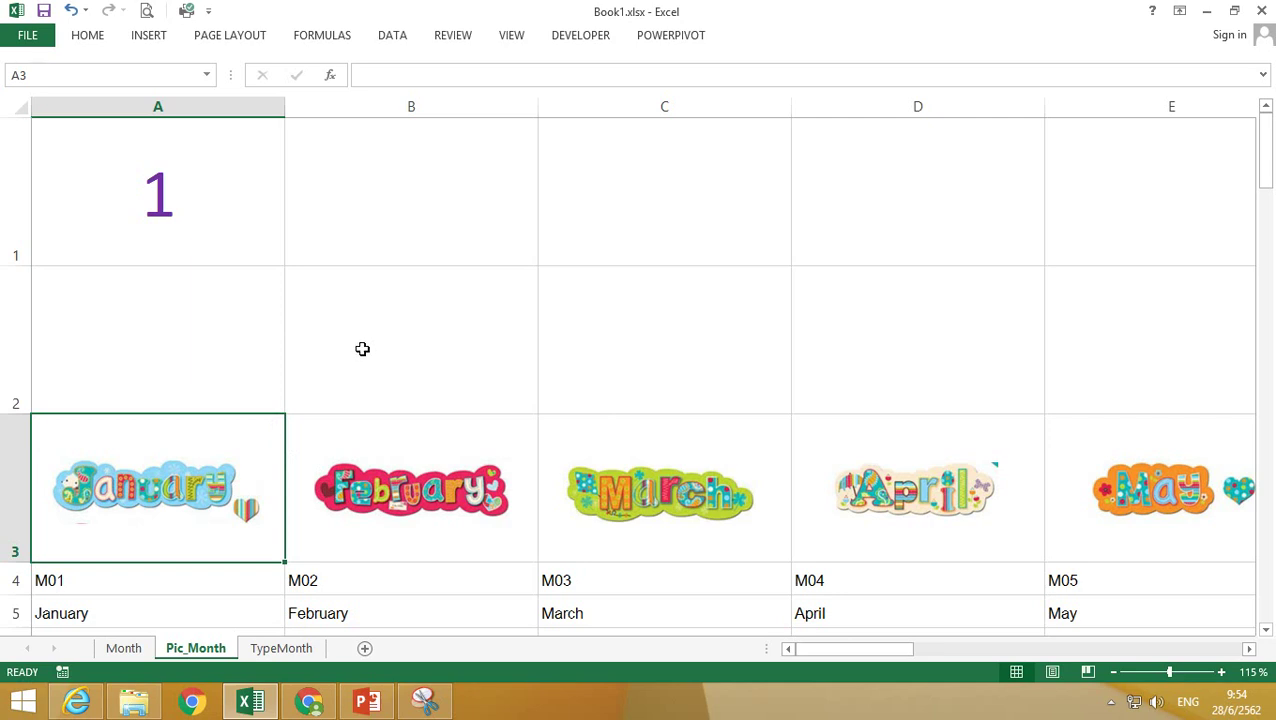
Look over the month pictures in row 3, stepping from A3 along the row and back.
left_click(262, 450)
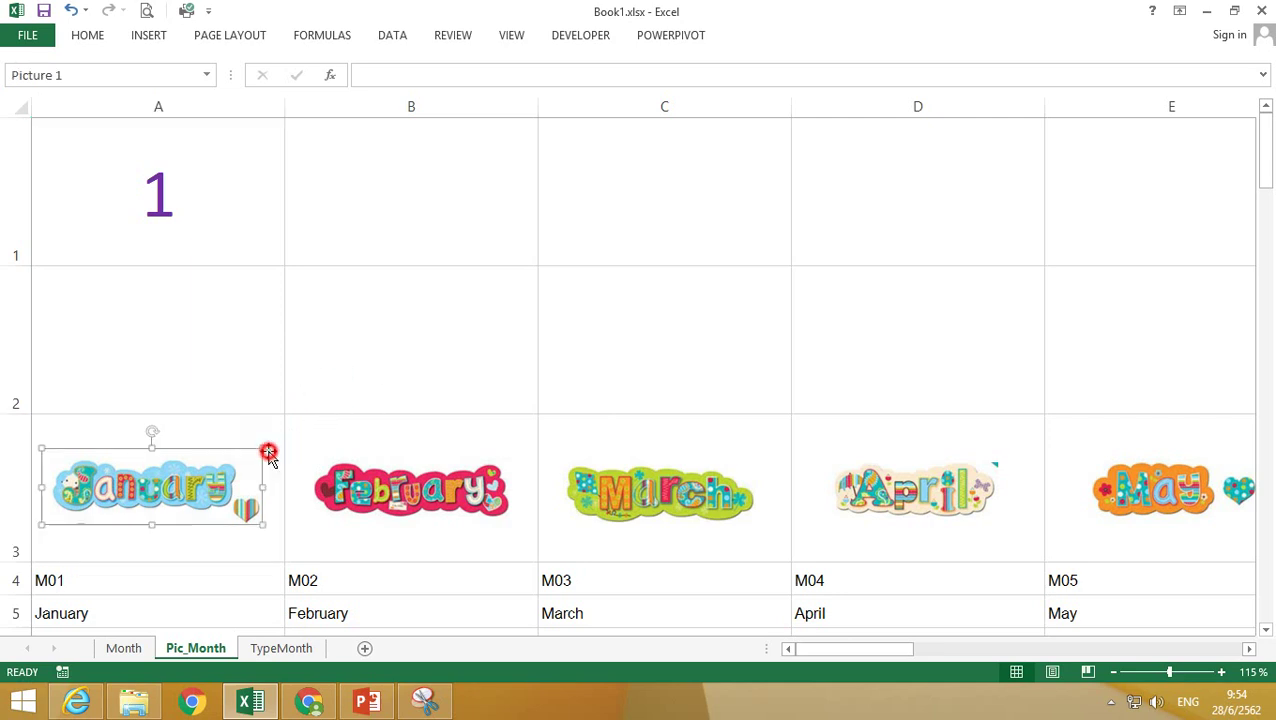
left_click(347, 384)
left_click(255, 428)
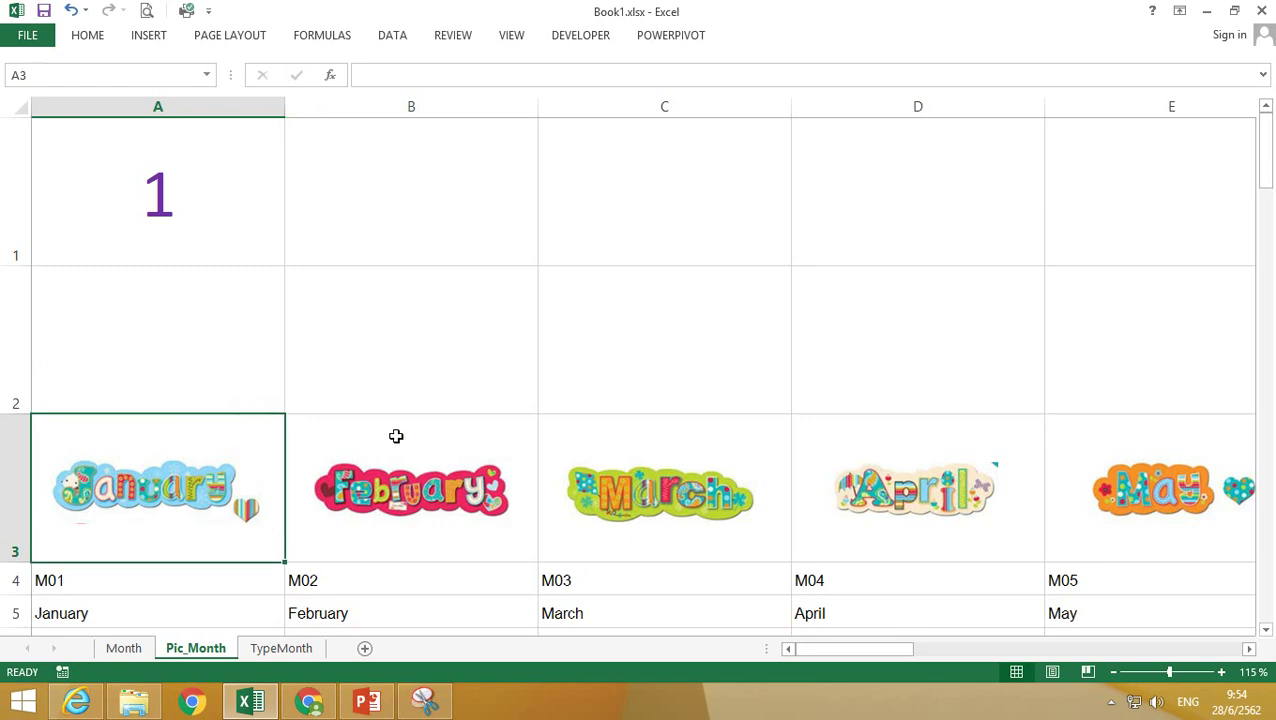
key("Right")
key("Right")
key("Right")
key("Right")
key("Right")
key("Right")
key("Right")
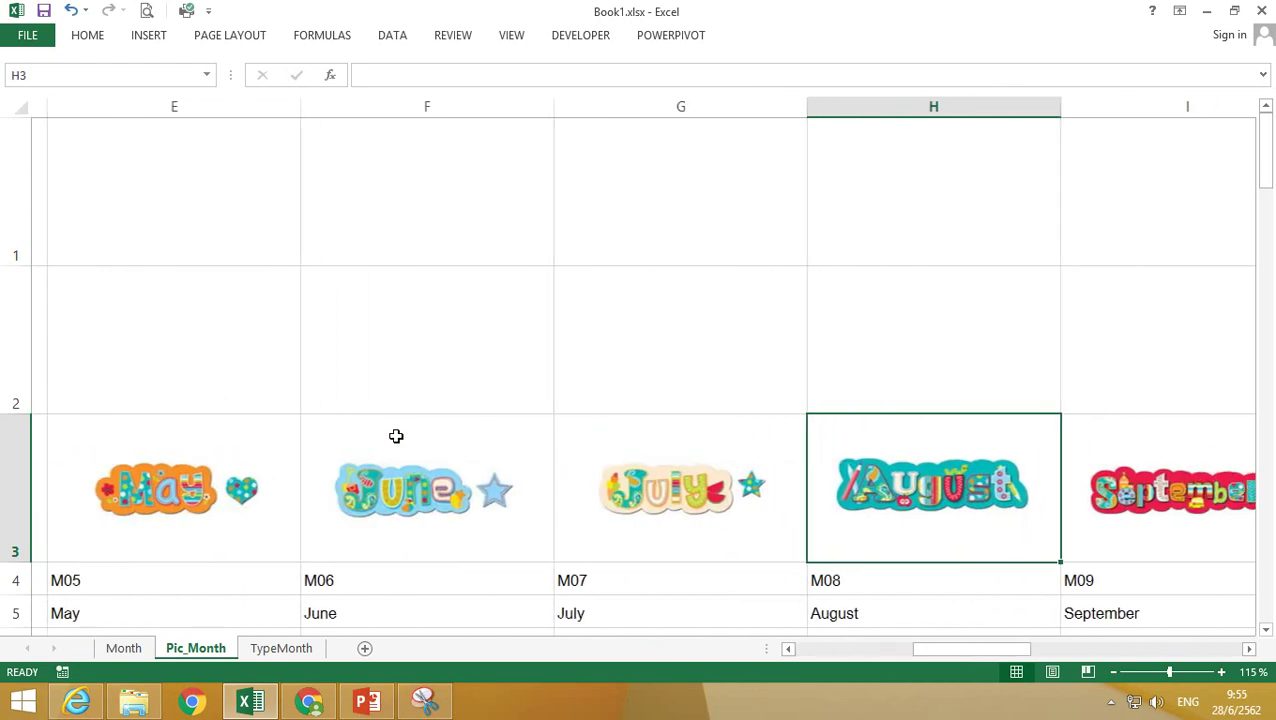
key("Right")
key("Right")
key("Right")
key("Right")
key("Left")
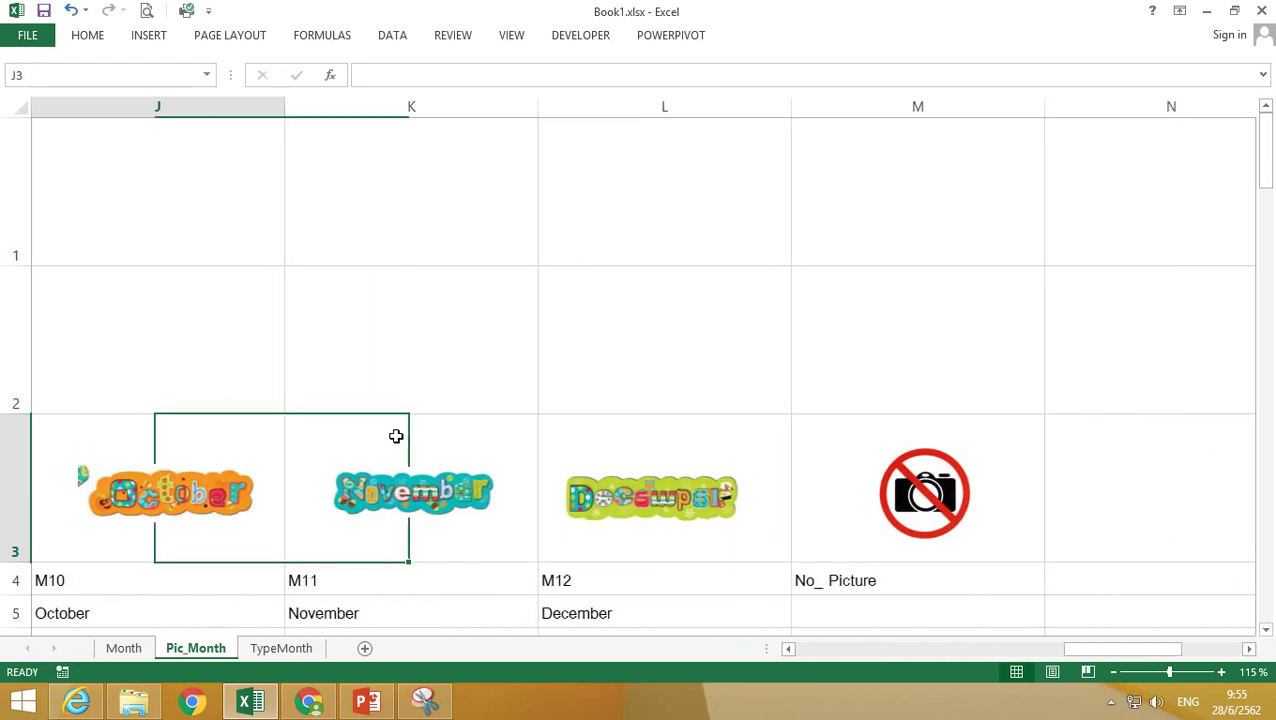
key("Home")
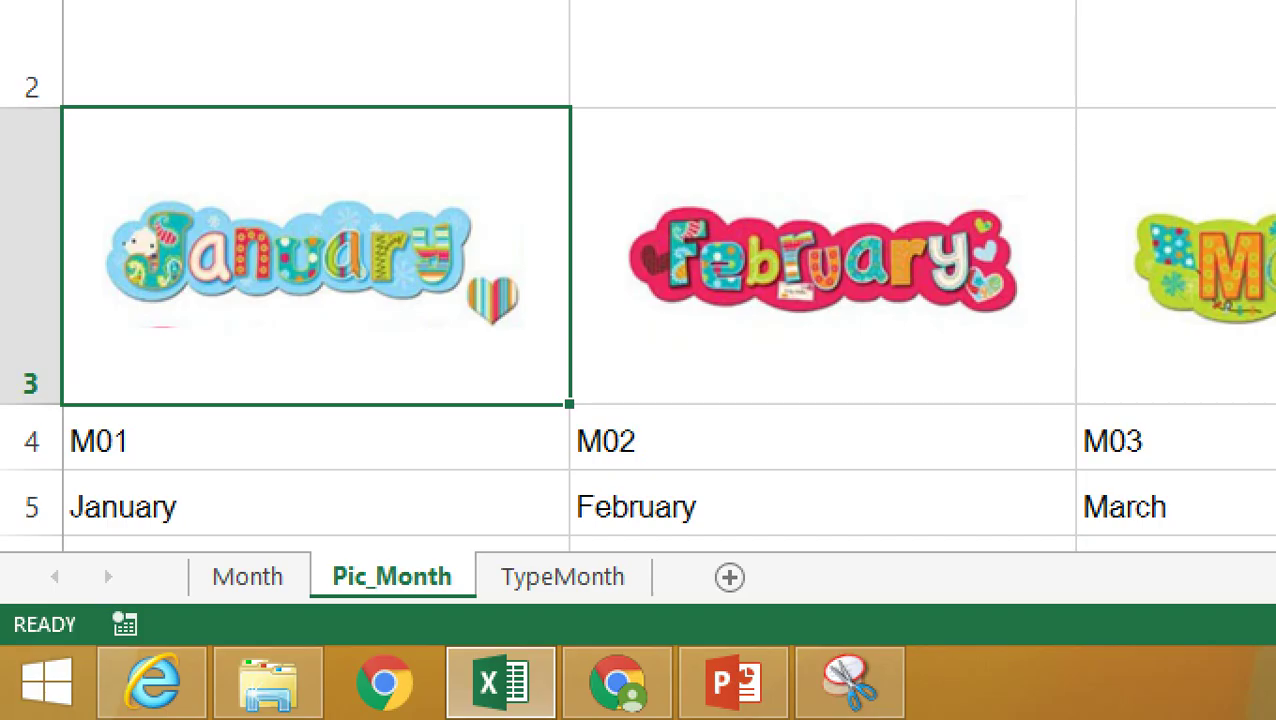
mouse_move(503, 541)
left_mouse_down()
mouse_move(425, 632)
mouse_move(505, 545)
left_mouse_up()
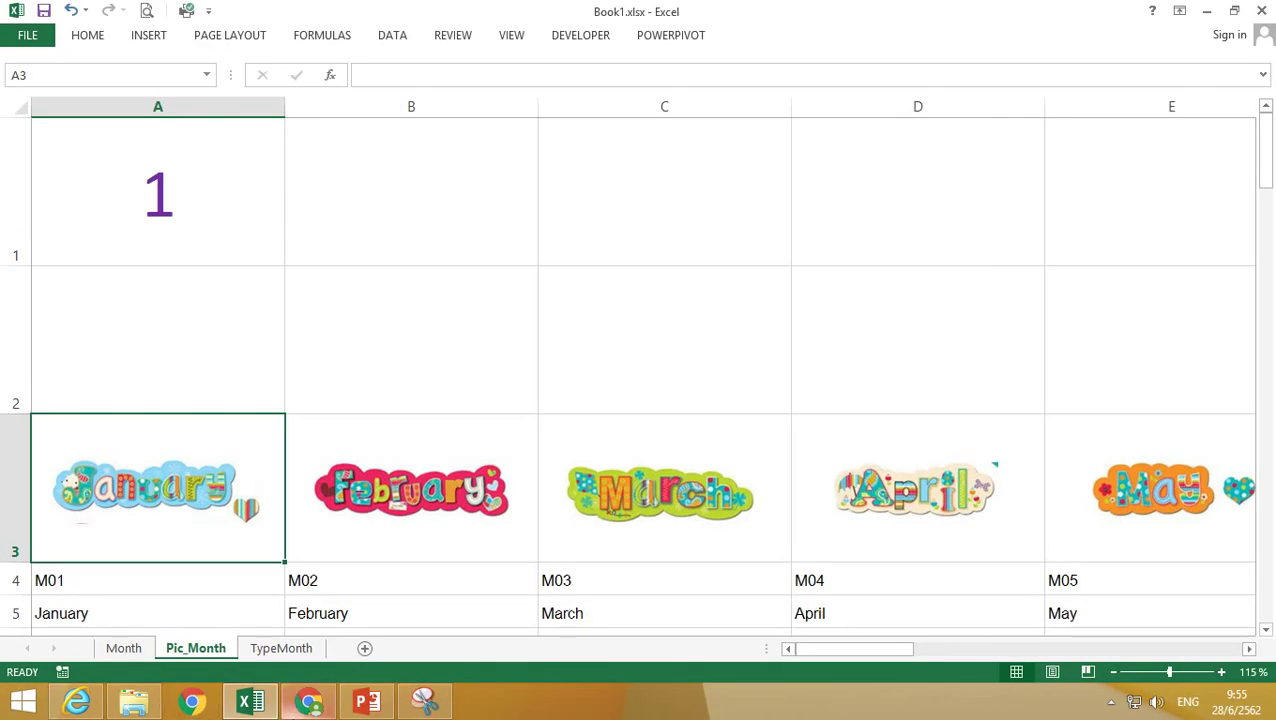
left_click_drag(878, 649, 1043, 652)
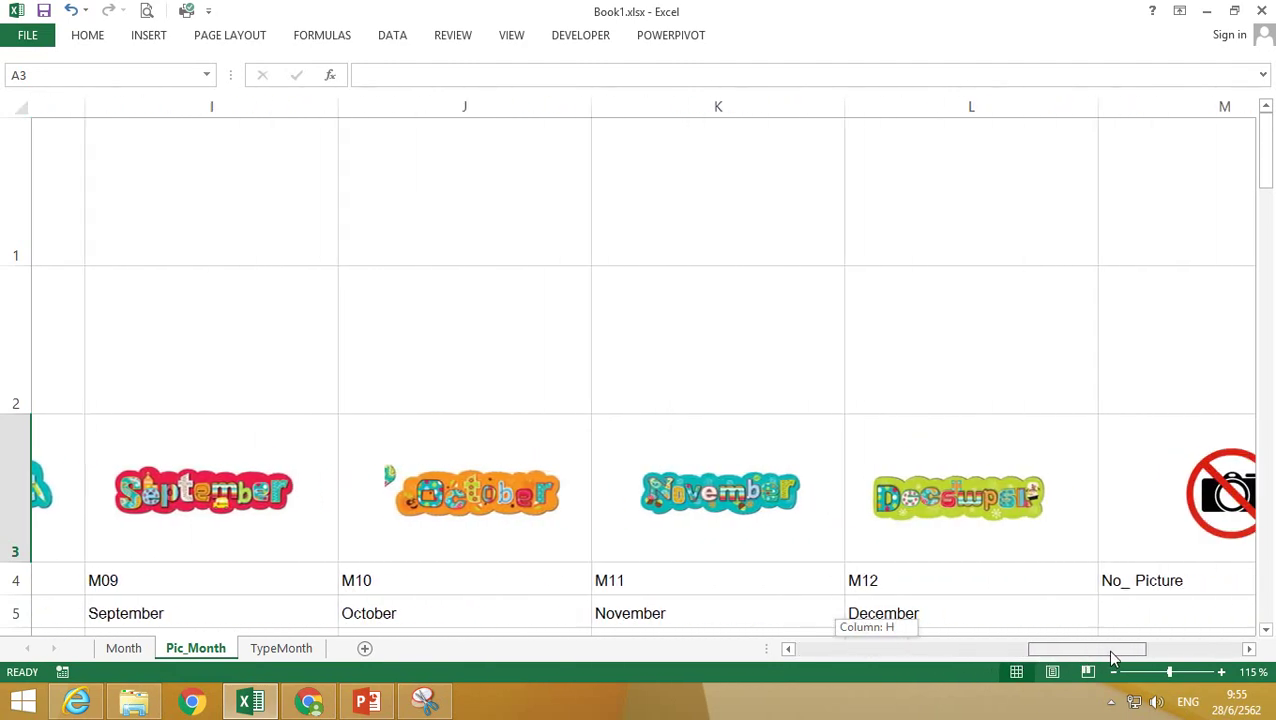
left_click_drag(1042, 652, 1140, 646)
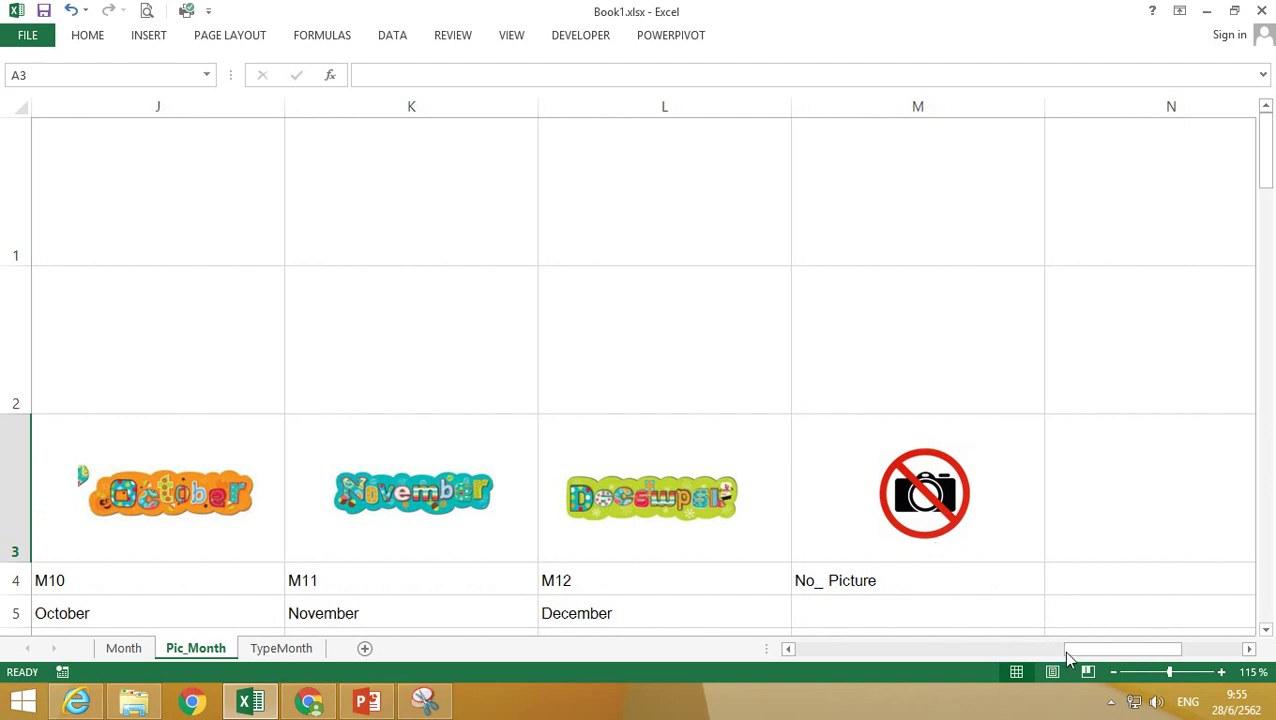
left_click_drag(1081, 649, 800, 652)
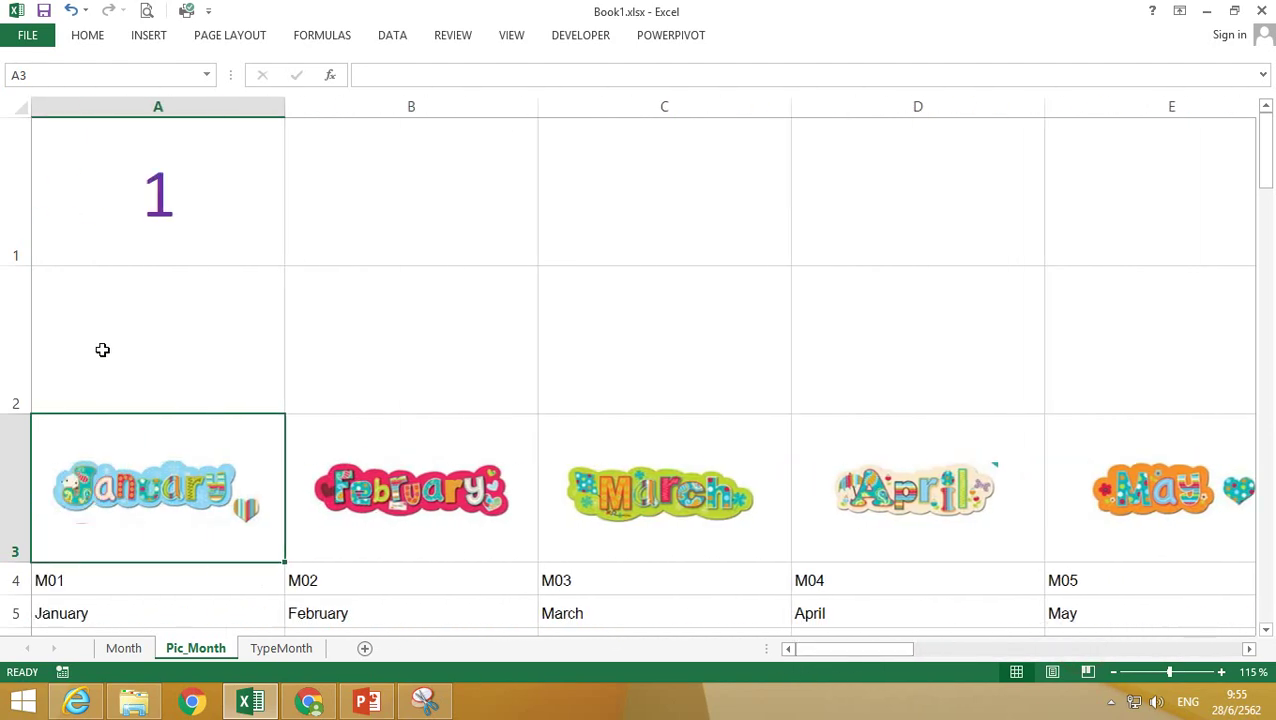
Select the month picture row A3:M3.
left_click(320, 372)
left_click(258, 432)
key("shift+Right")
key("shift+Right")
key("shift+Right")
key("shift+Right")
key("shift+Right")
key("shift+Right")
key("shift+Right")
key("shift+Right")
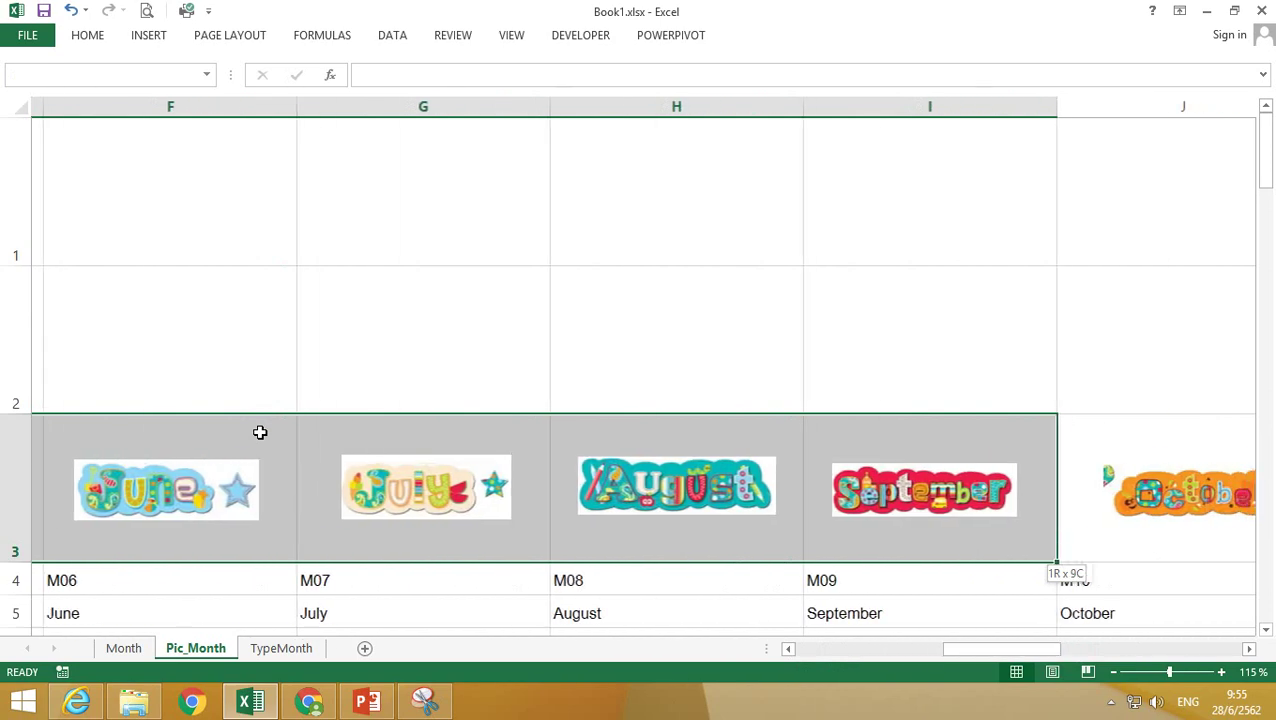
key("shift+Right")
key("shift+Right")
key("shift+Right")
key("shift+Right")
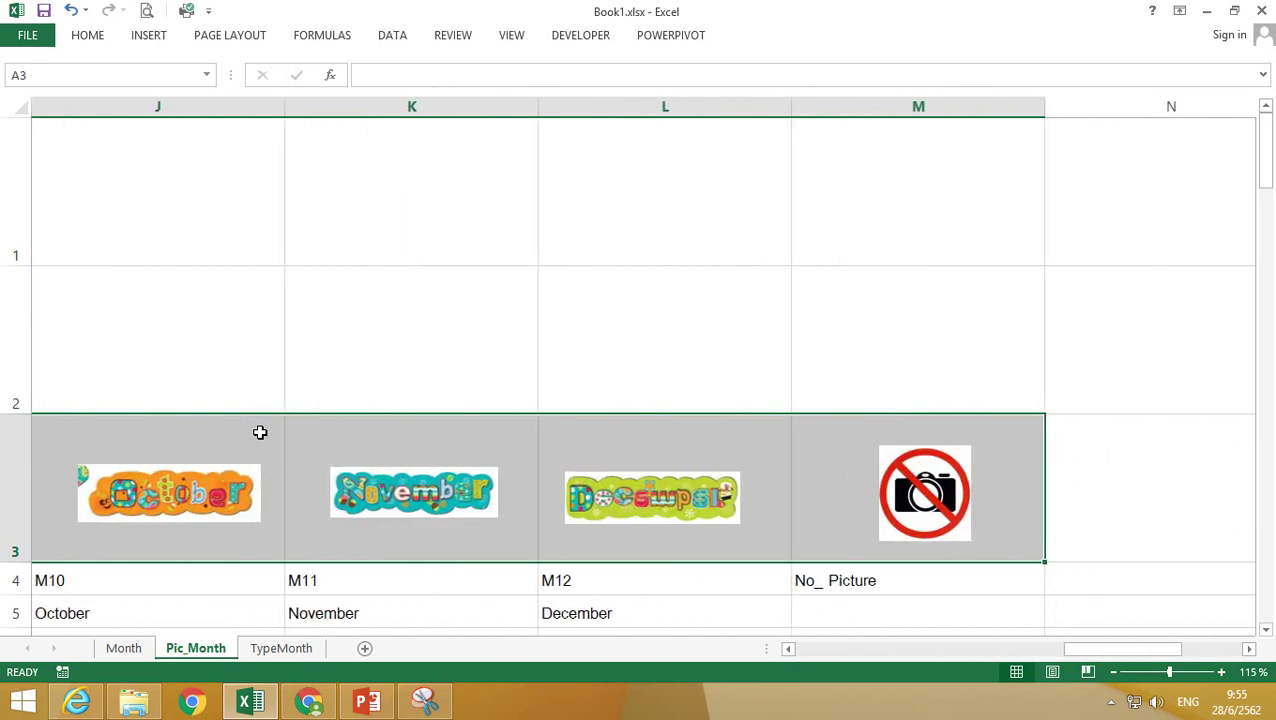
Define the workbook name Month for the selected A3:M3 range.
left_click(322, 40)
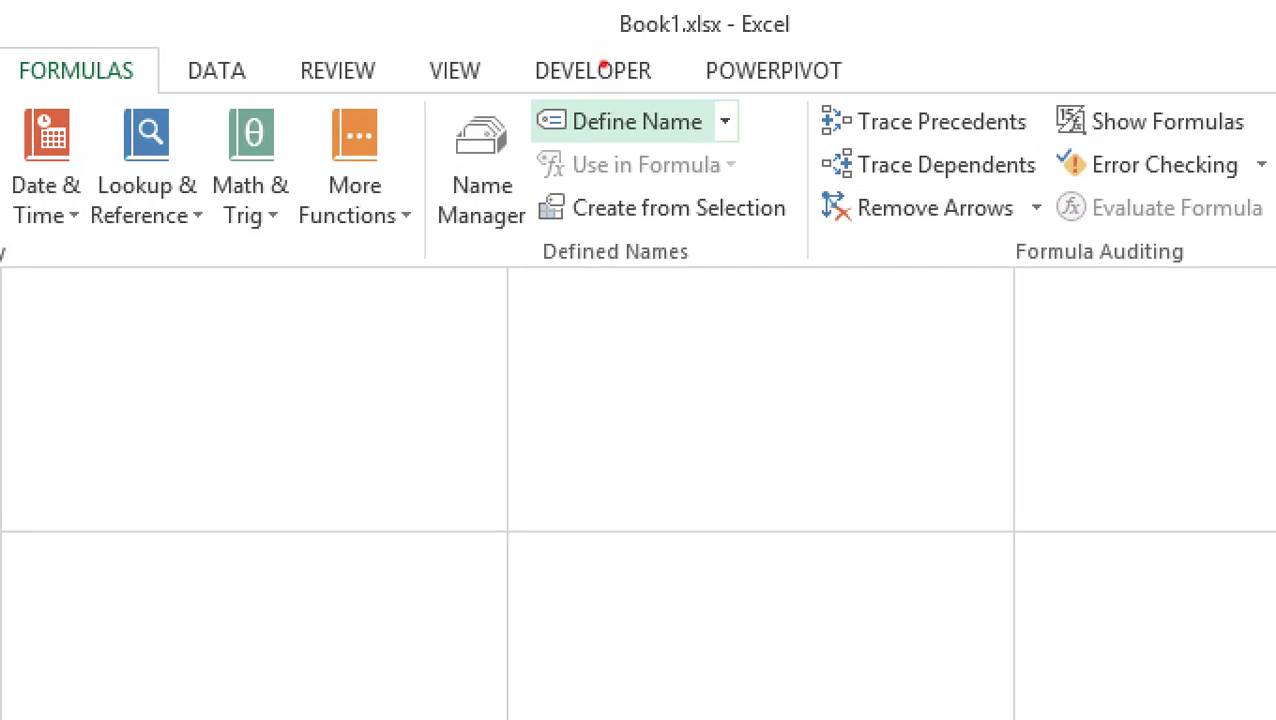
left_click(603, 64)
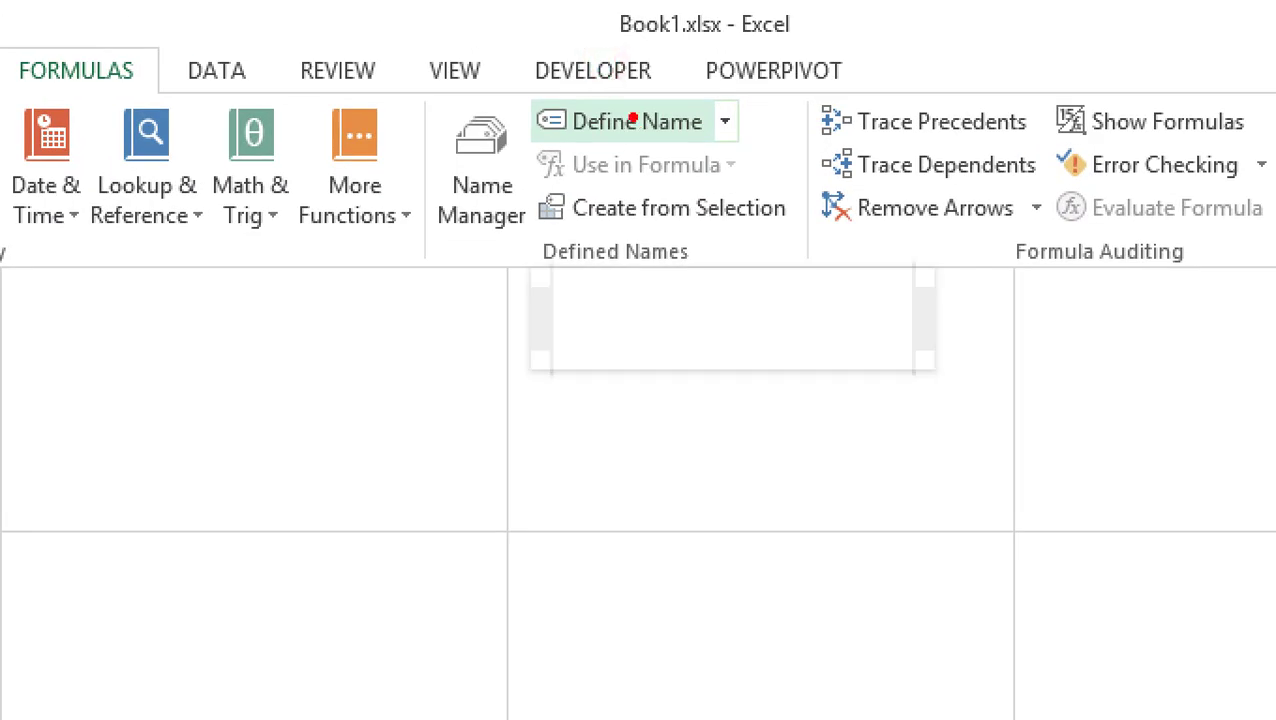
left_click_drag(539, 141, 528, 124)
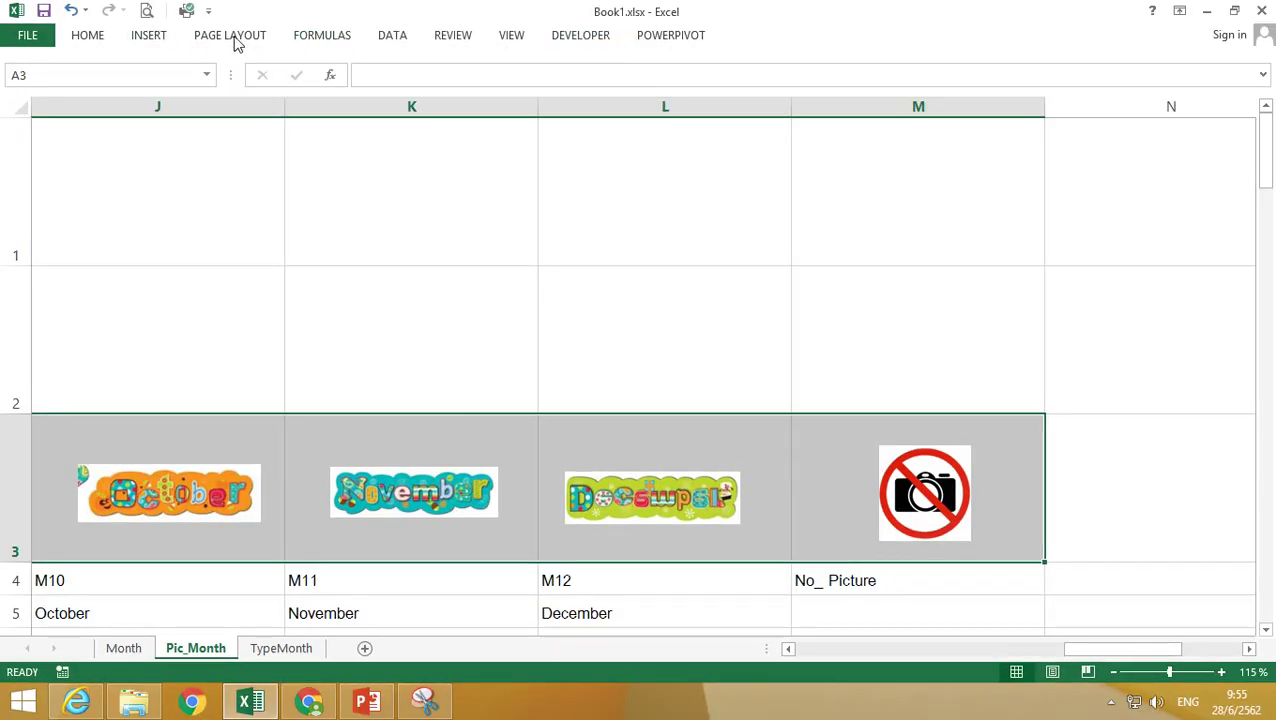
left_click(316, 40)
left_click(590, 55)
type("Month")
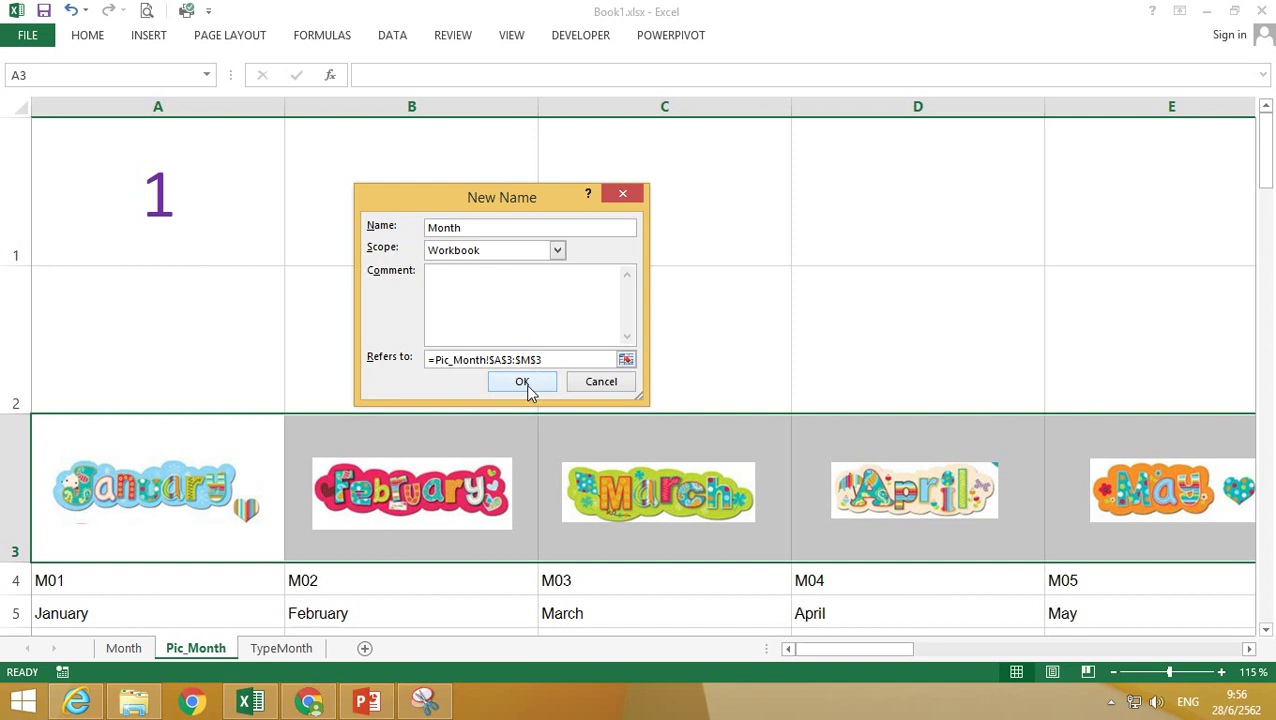
left_click(524, 384)
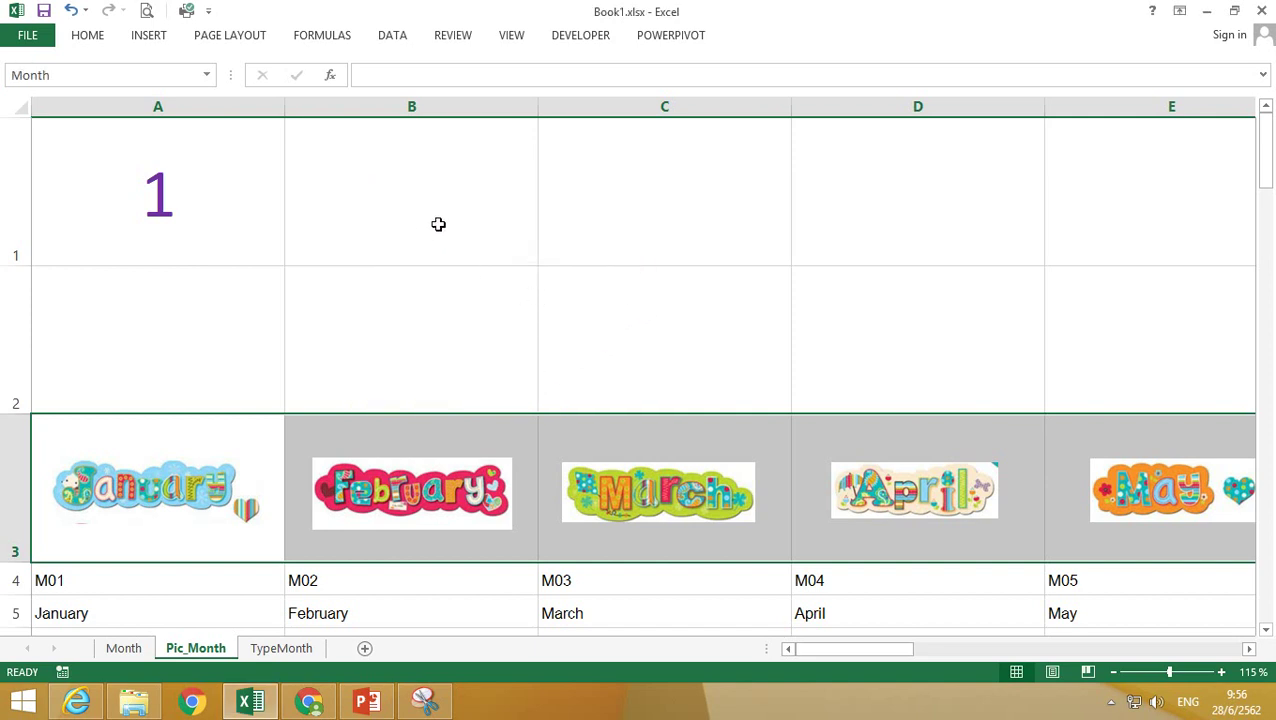
Copy empty cell B1 as a picture, keeping As shown on screen and Picture format.
left_click(444, 219)
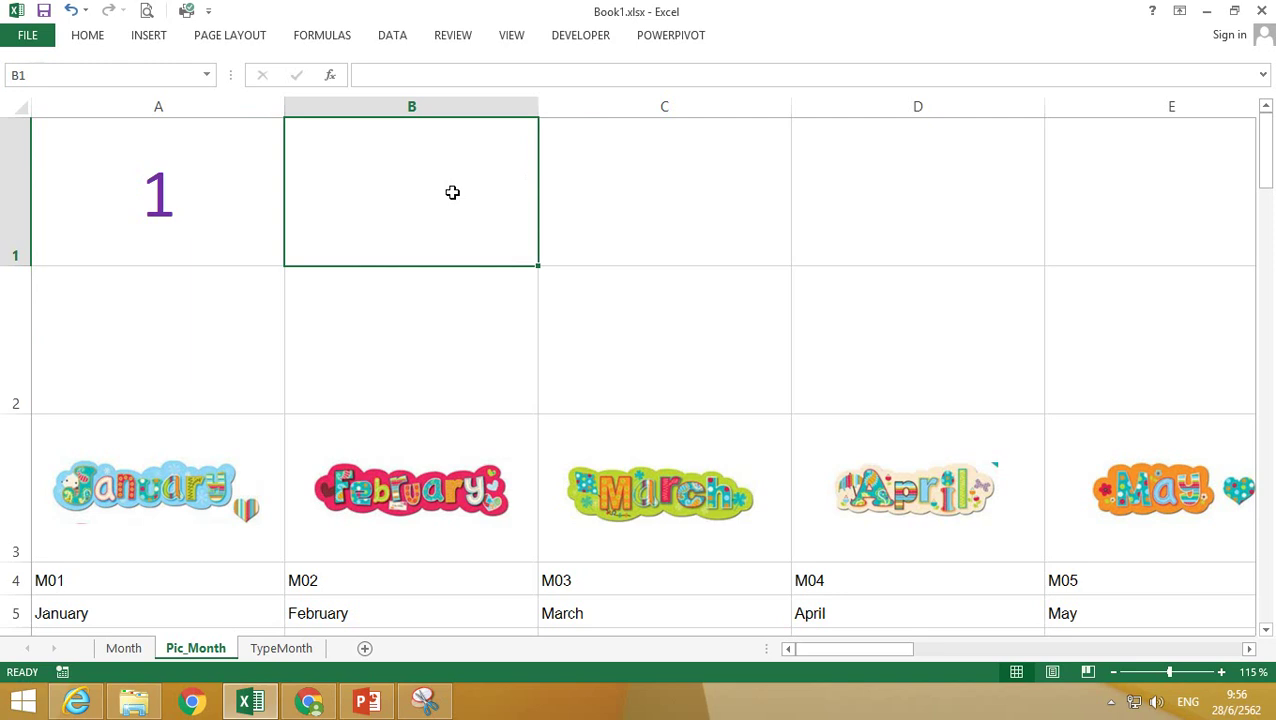
left_click(90, 38)
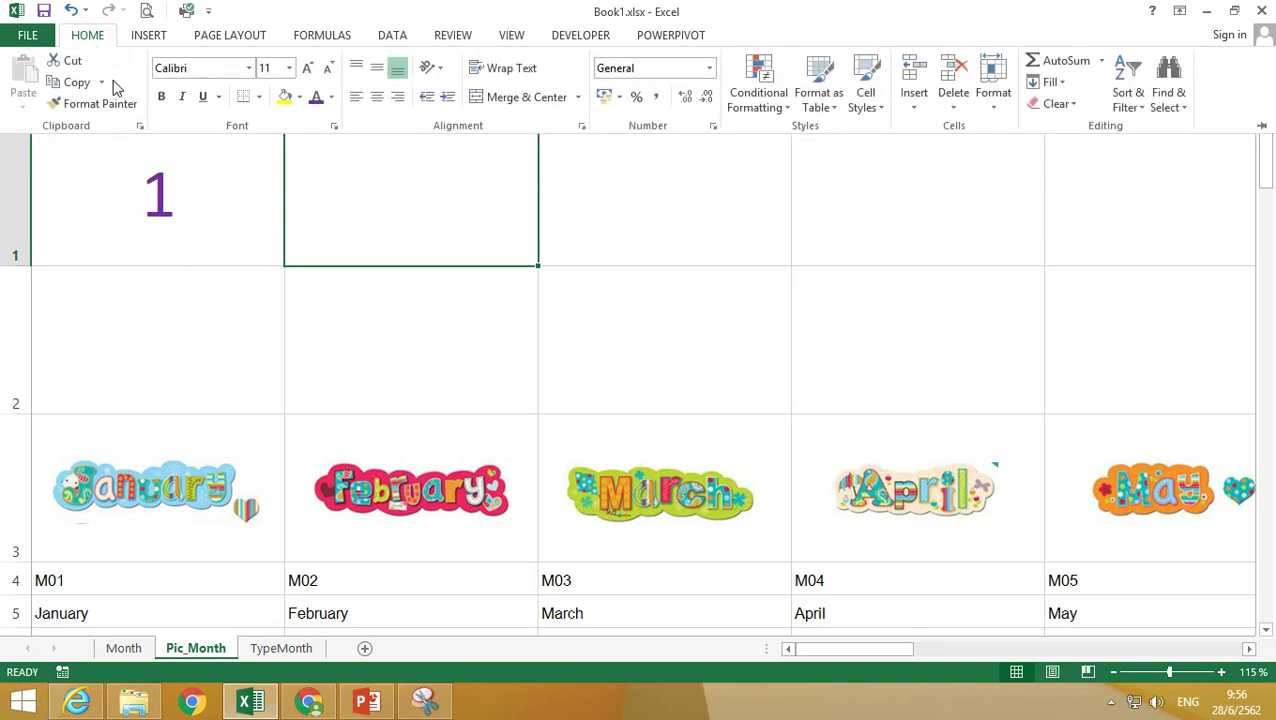
left_click(101, 82)
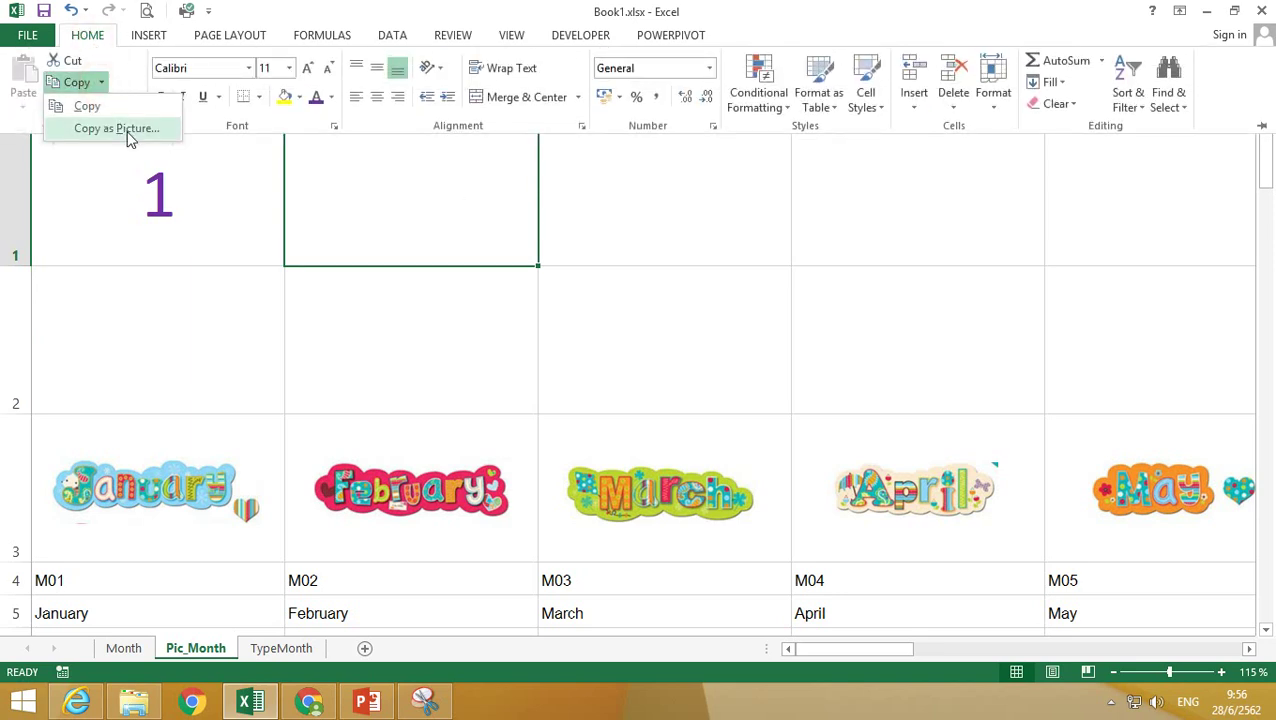
left_click(116, 129)
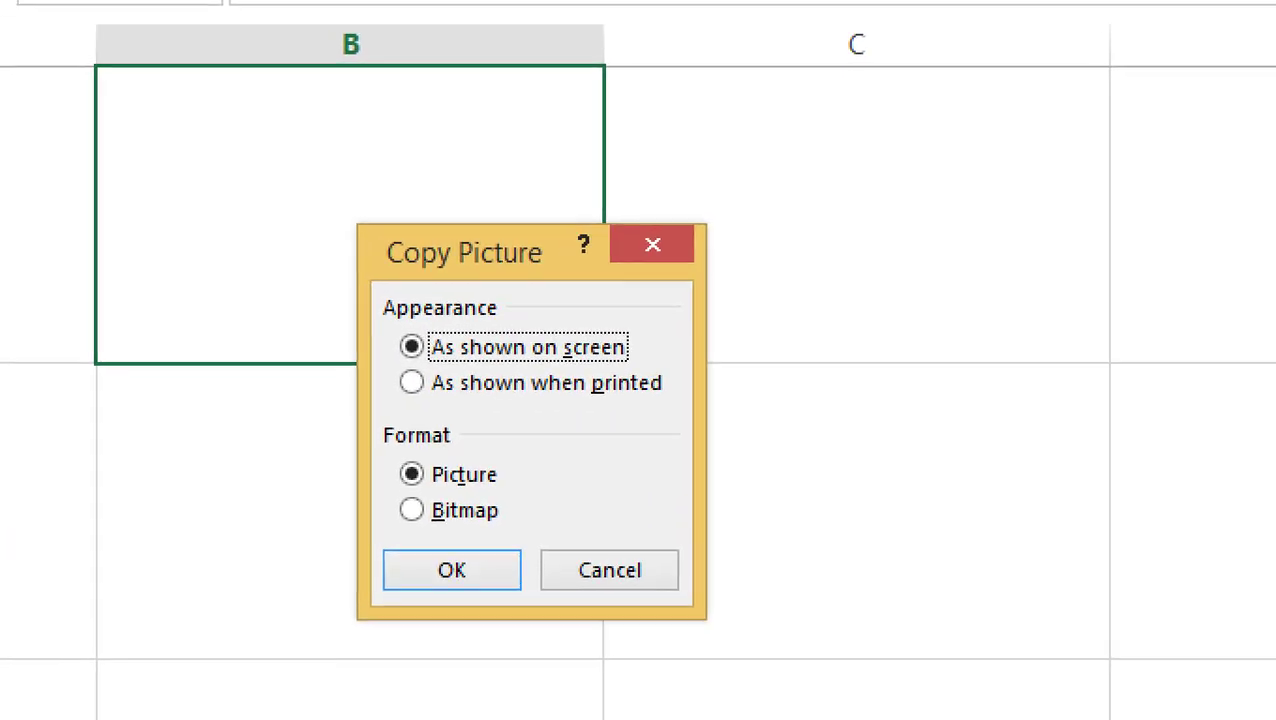
left_click_drag(843, 208, 792, 183)
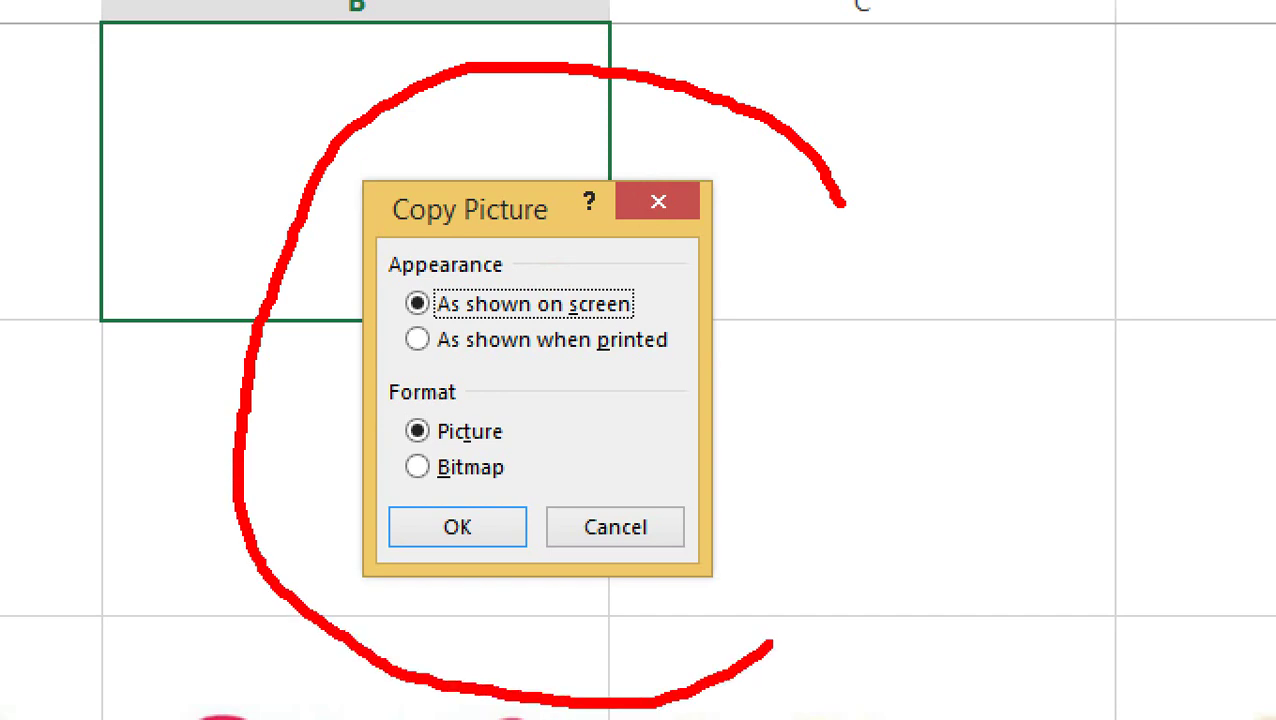
left_click_drag(506, 524, 572, 456)
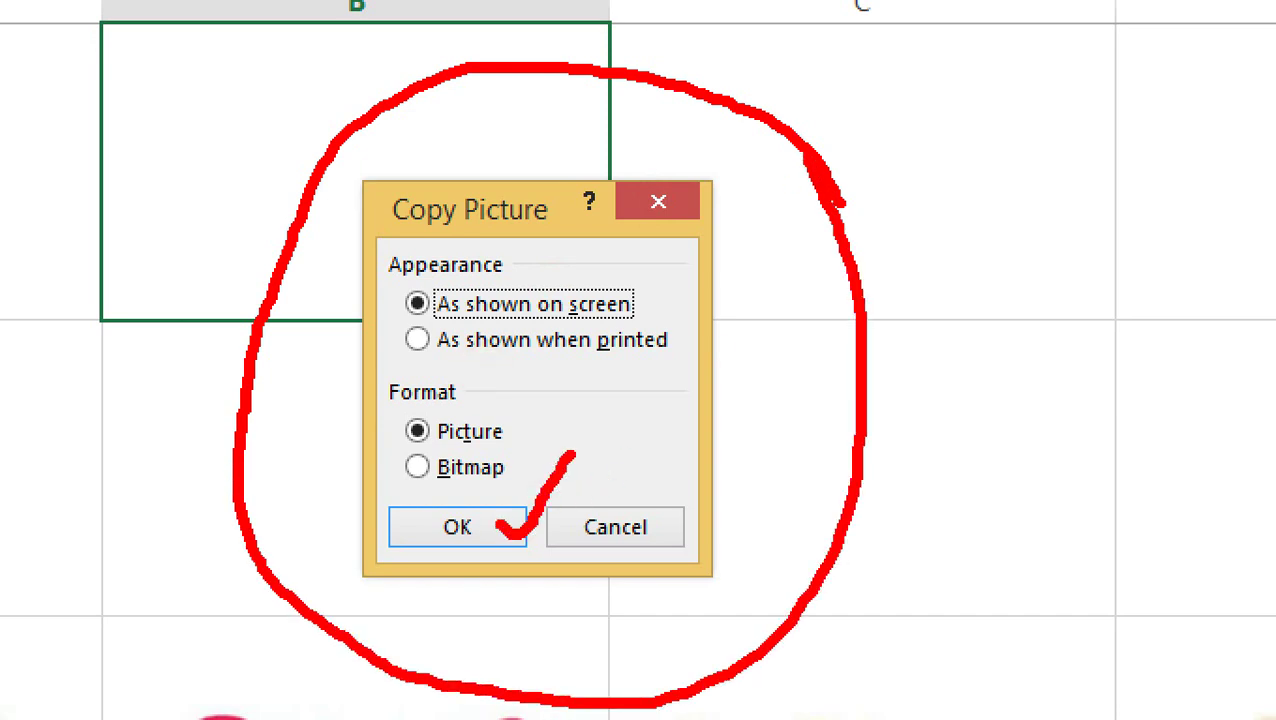
left_click_drag(400, 443, 492, 449)
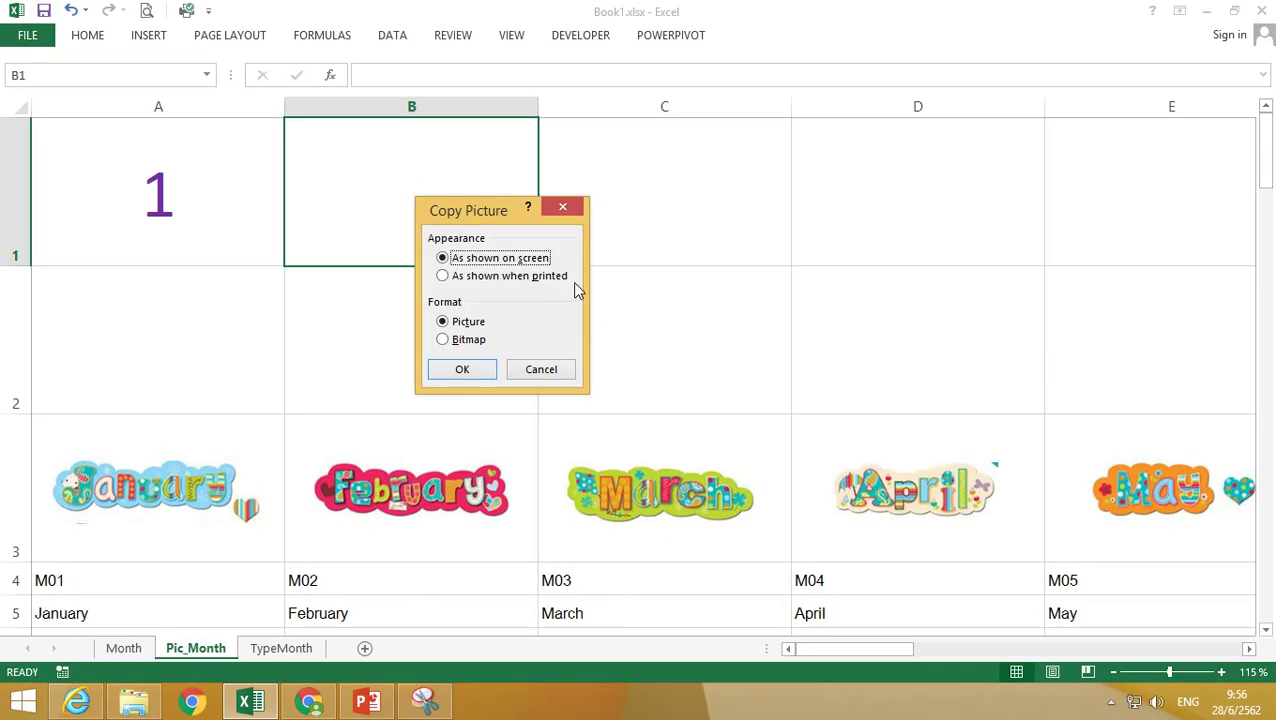
left_click(476, 374)
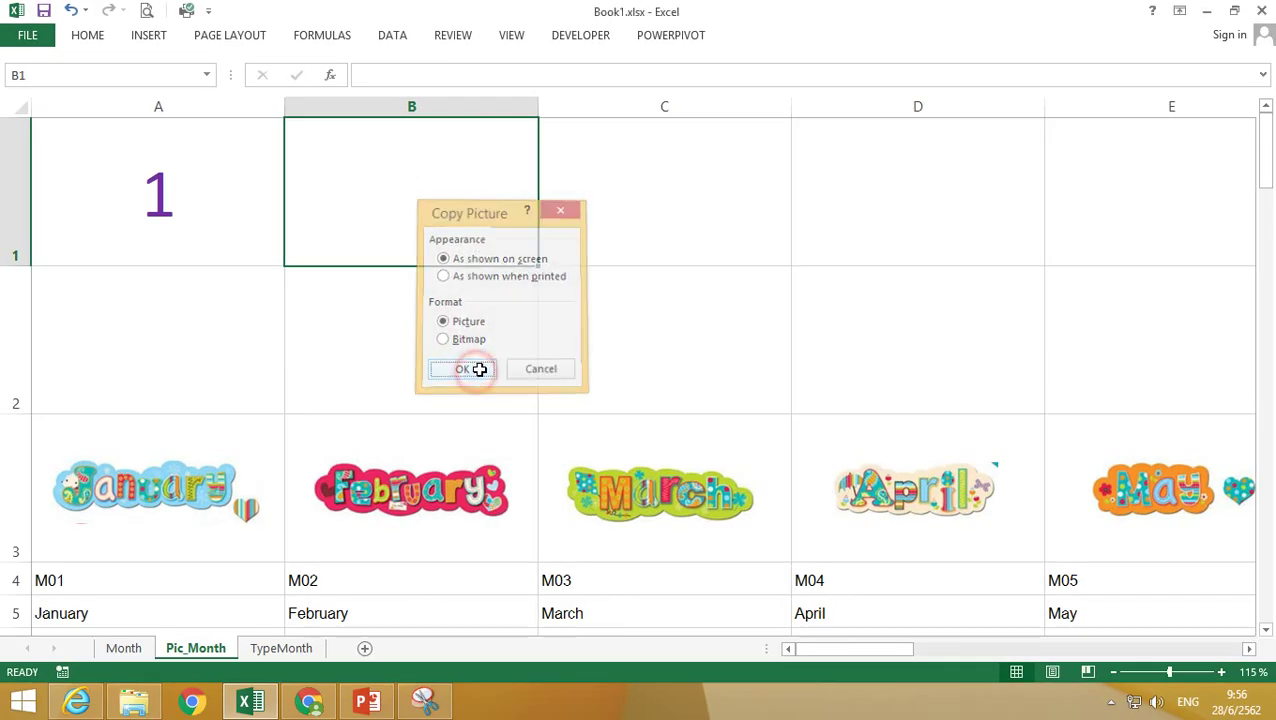
Paste the copied B1 cell onto the sheet as a picture with Paste Special.
left_click(92, 38)
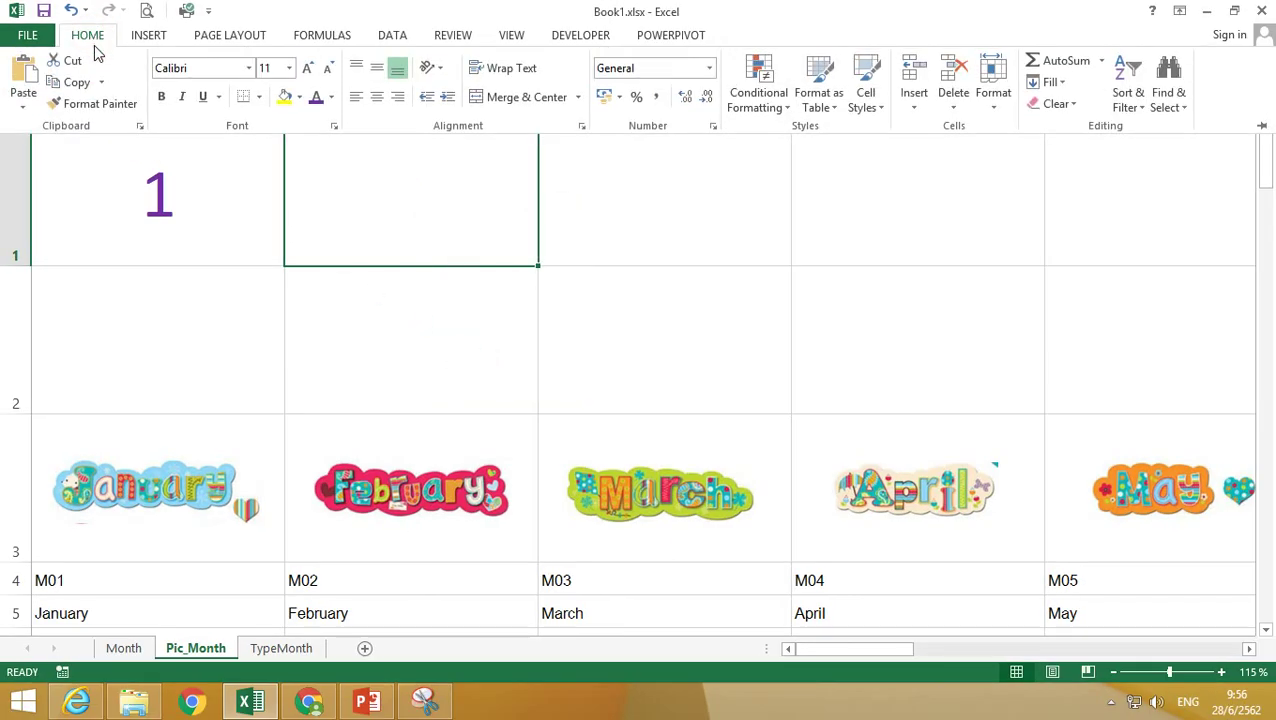
left_click(23, 107)
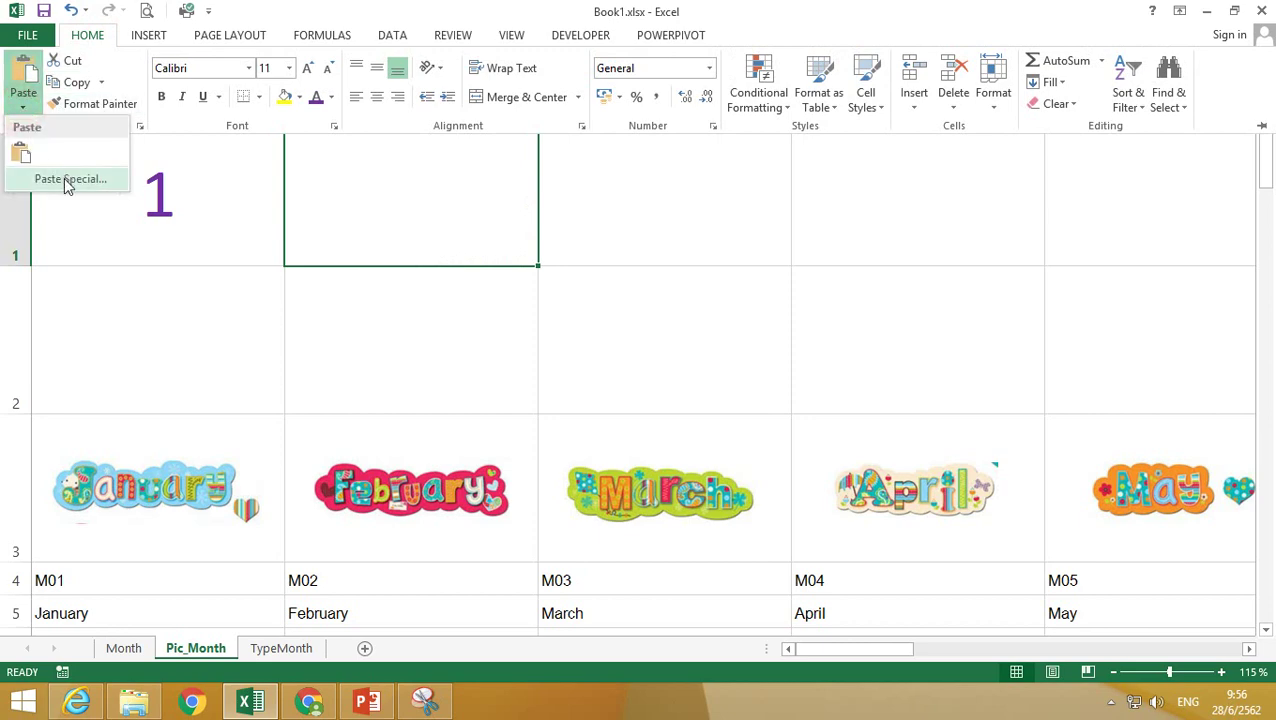
left_click(66, 182)
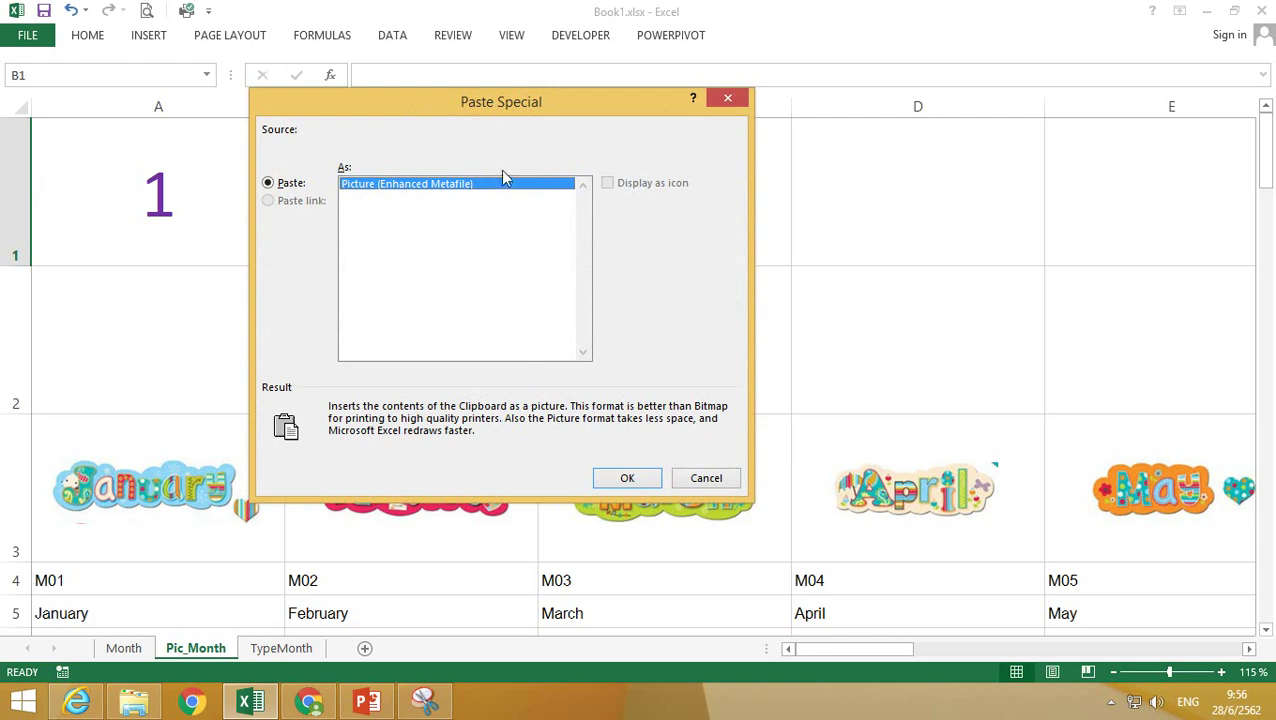
left_click(630, 478)
Enlarge the pasted blank picture and position it over B1:C2.
left_click_drag(515, 268, 543, 369)
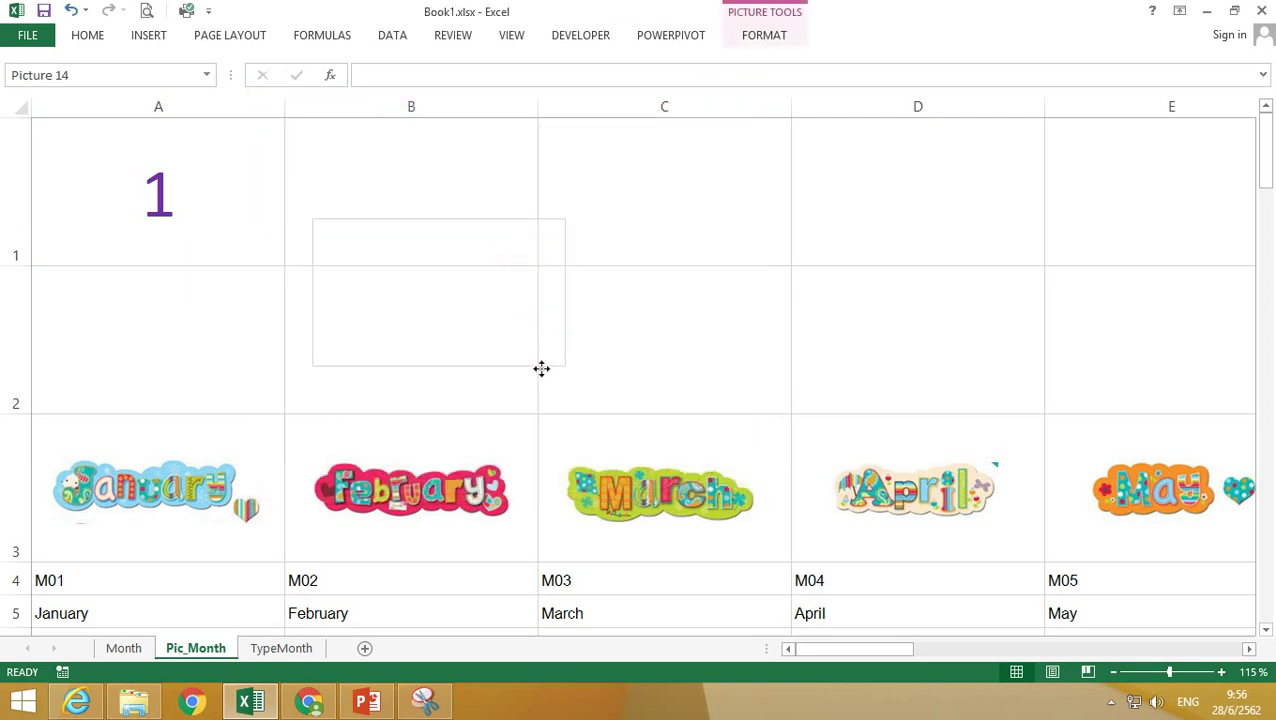
left_click_drag(567, 218, 677, 154)
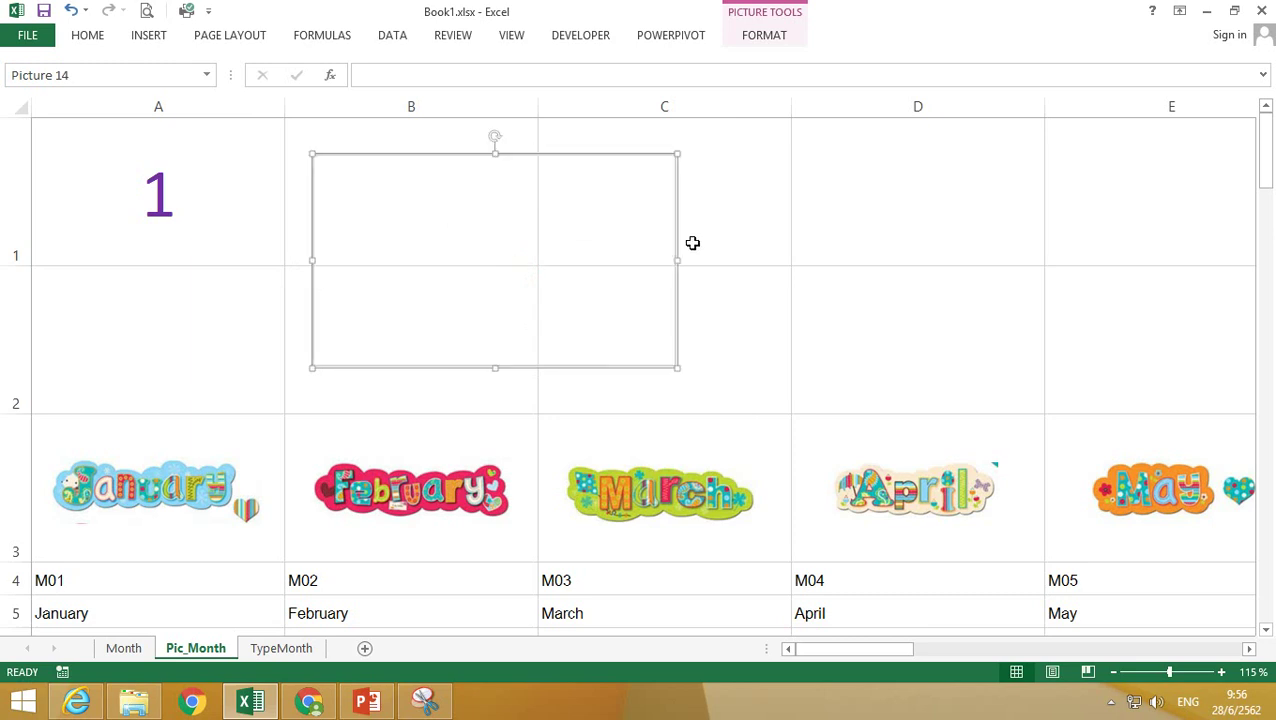
left_click_drag(679, 241, 728, 246)
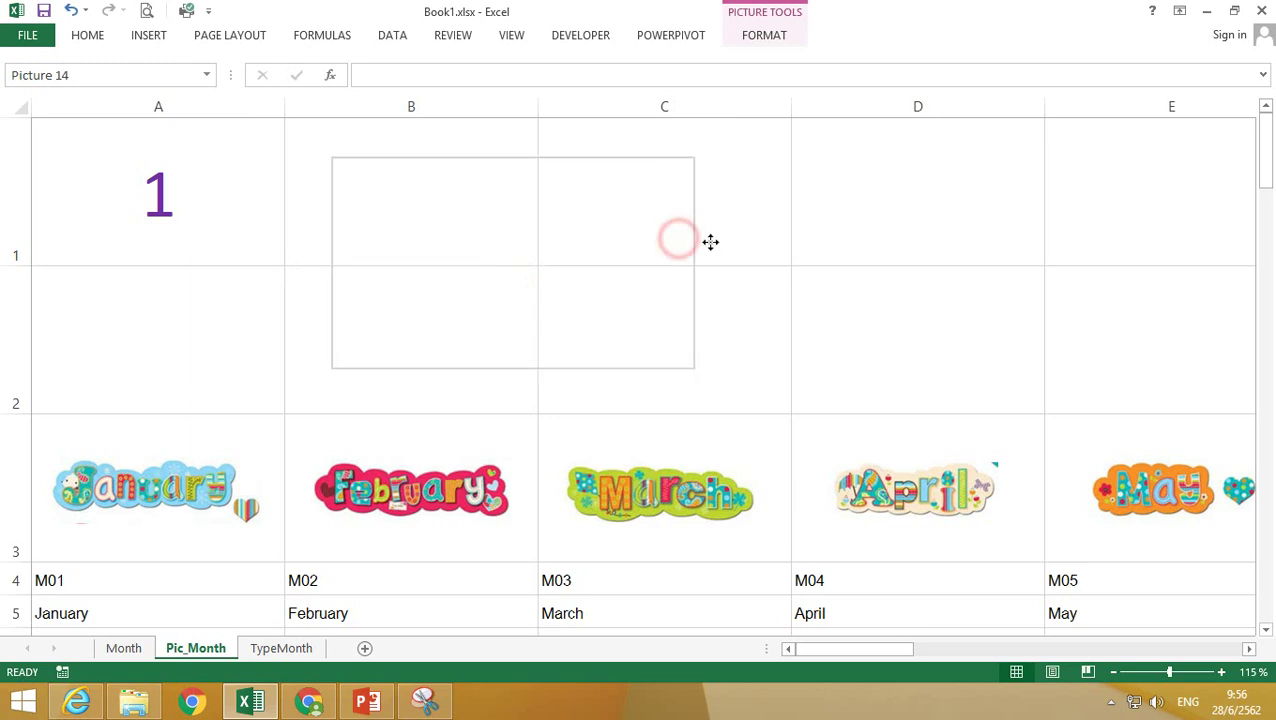
left_click(768, 45)
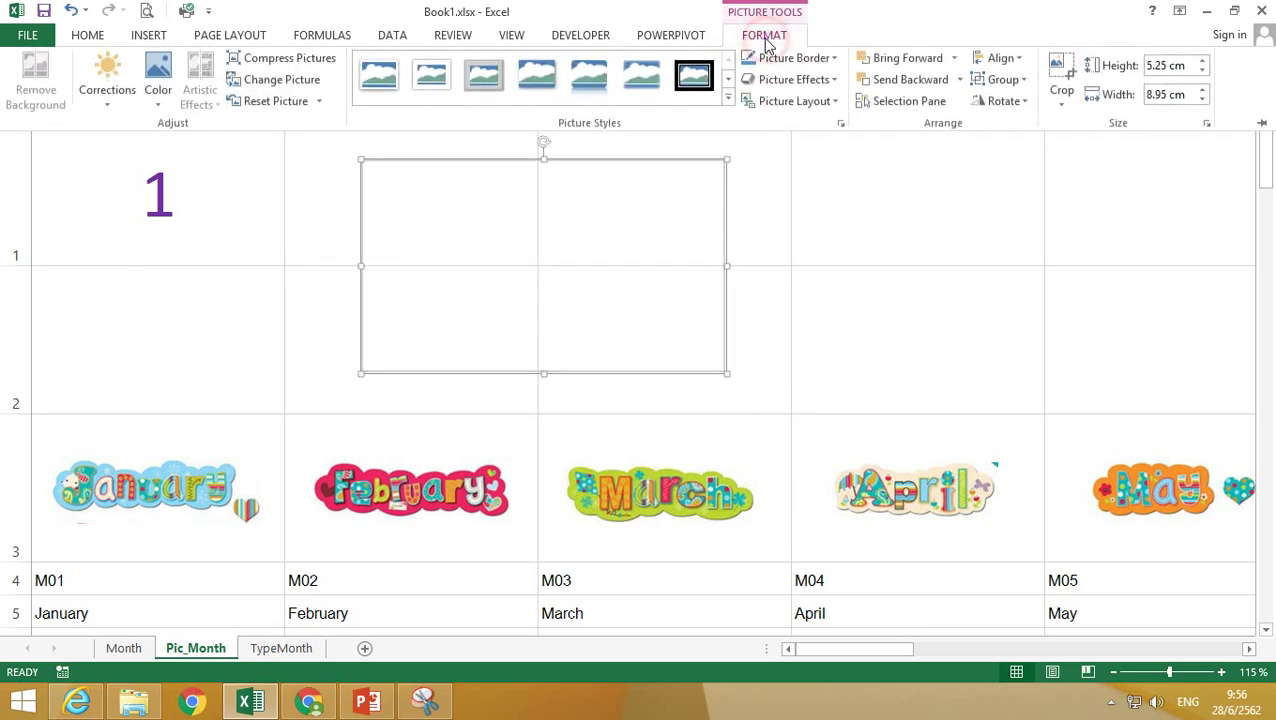
Apply a rounded shadowed picture style, adjust its corner rounding, and set a purple border.
left_click(746, 112)
left_click(711, 138)
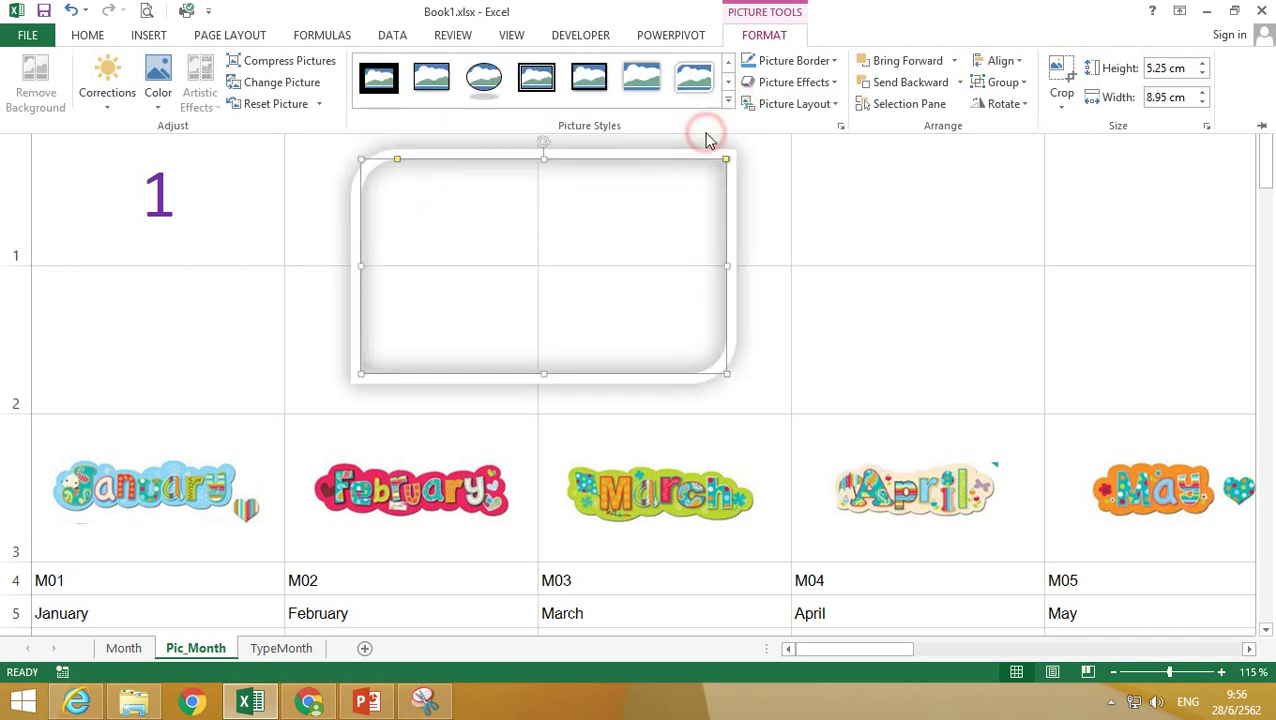
left_click(398, 162)
key("ctrl+F1")
left_click_drag(398, 160, 384, 160)
left_click(766, 37)
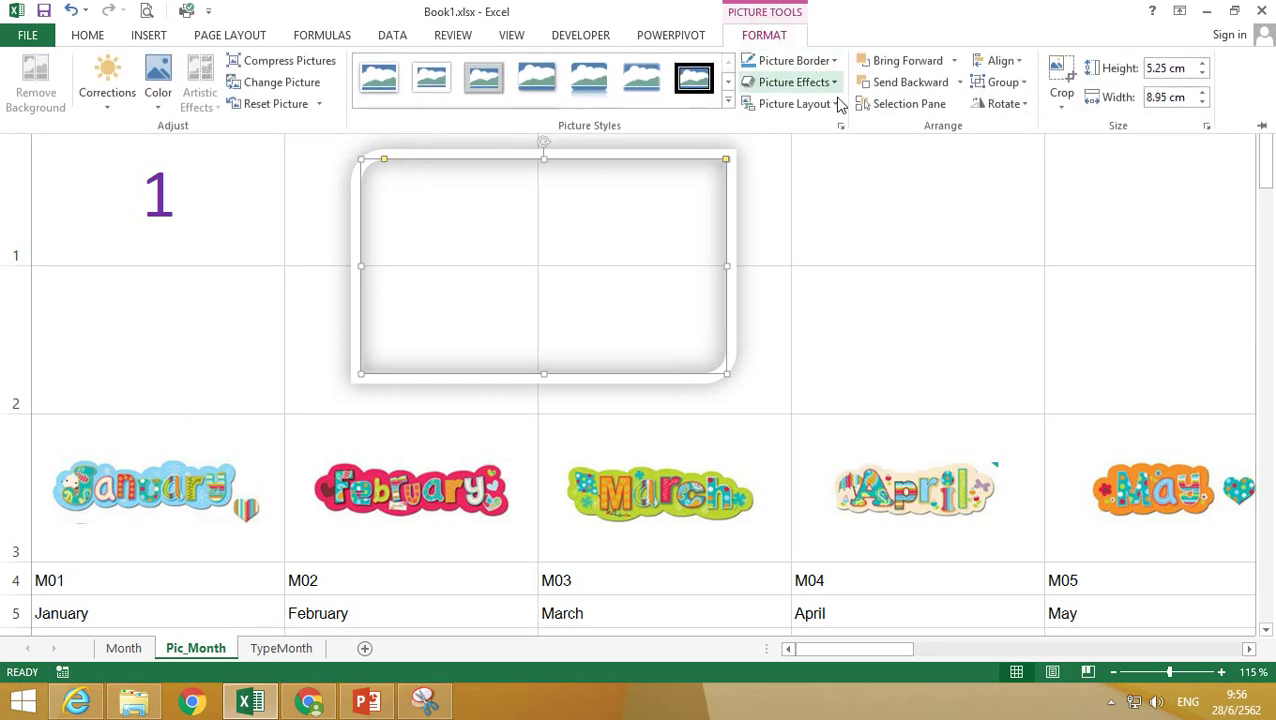
left_click(829, 61)
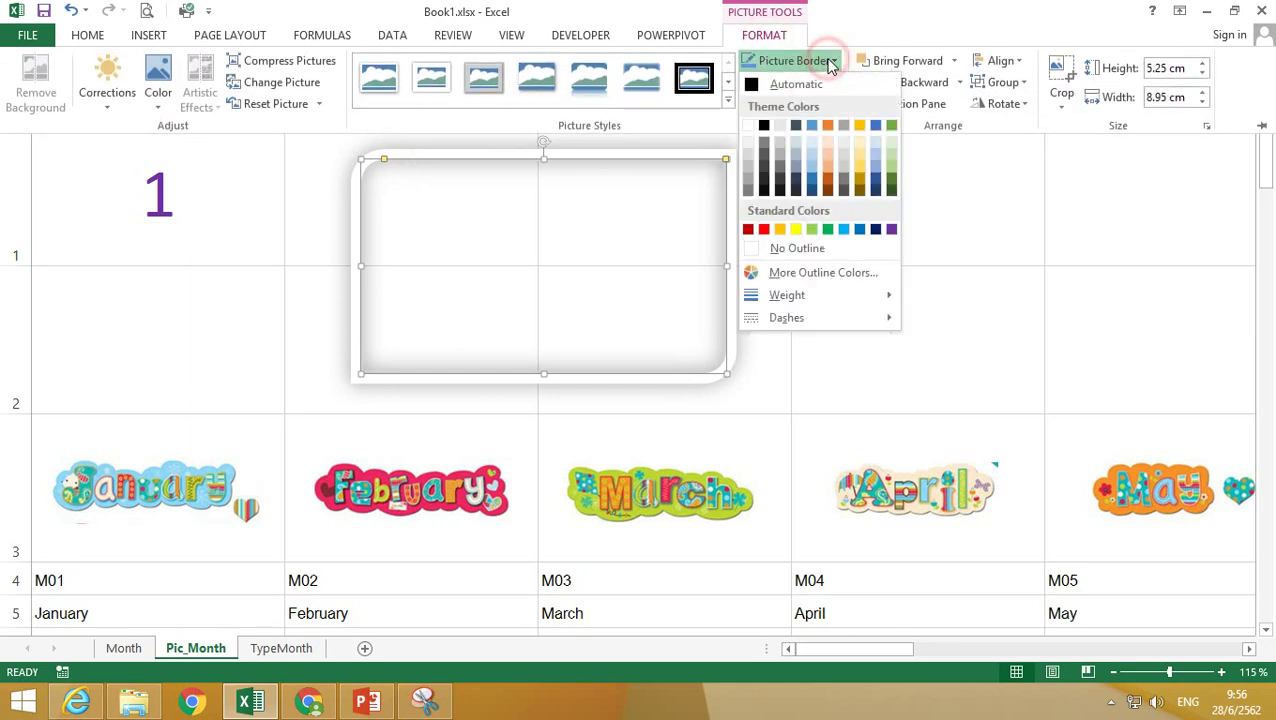
left_click(891, 230)
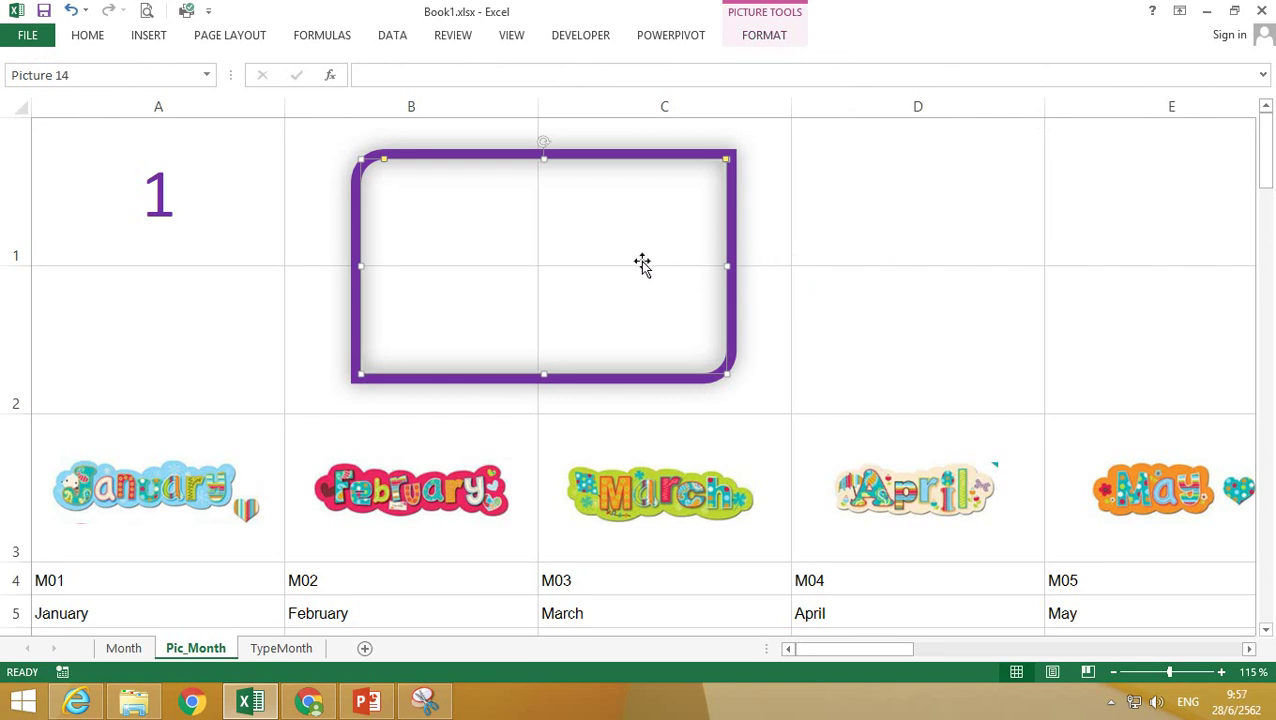
Define the name showmonth referring to =index(Month,Pic_Month!$A$1).
left_click(906, 211)
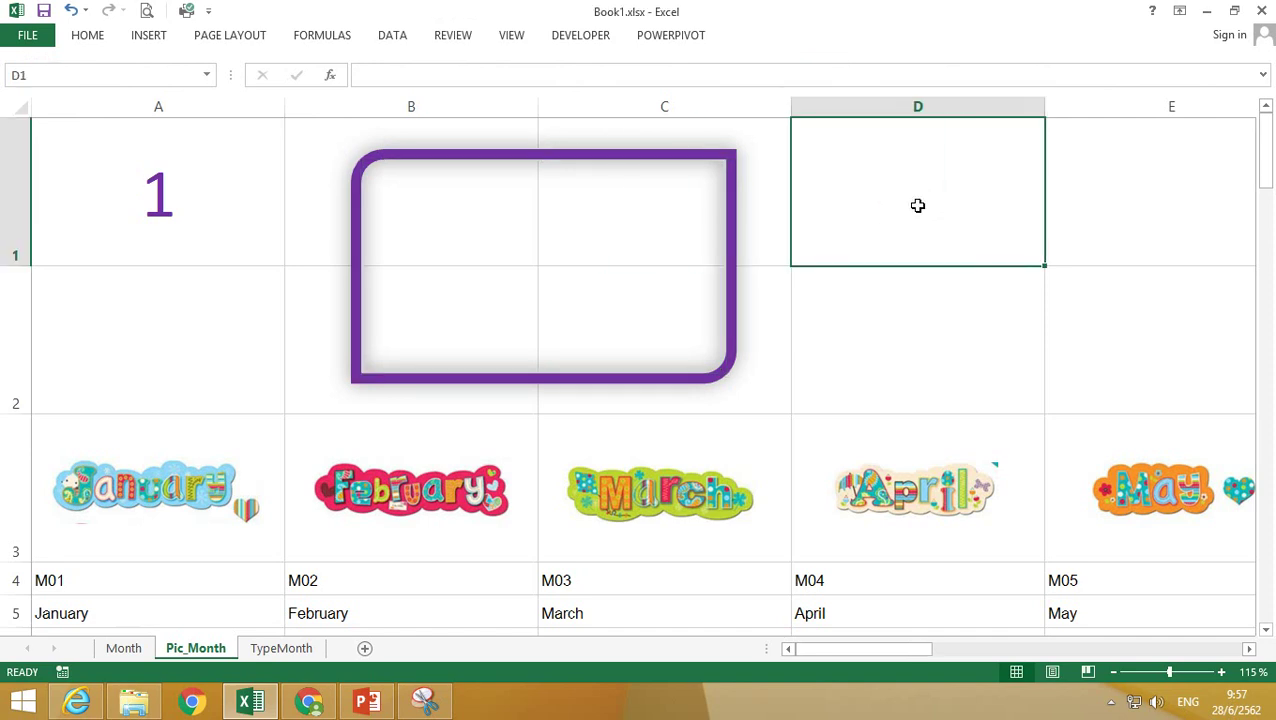
left_click(313, 40)
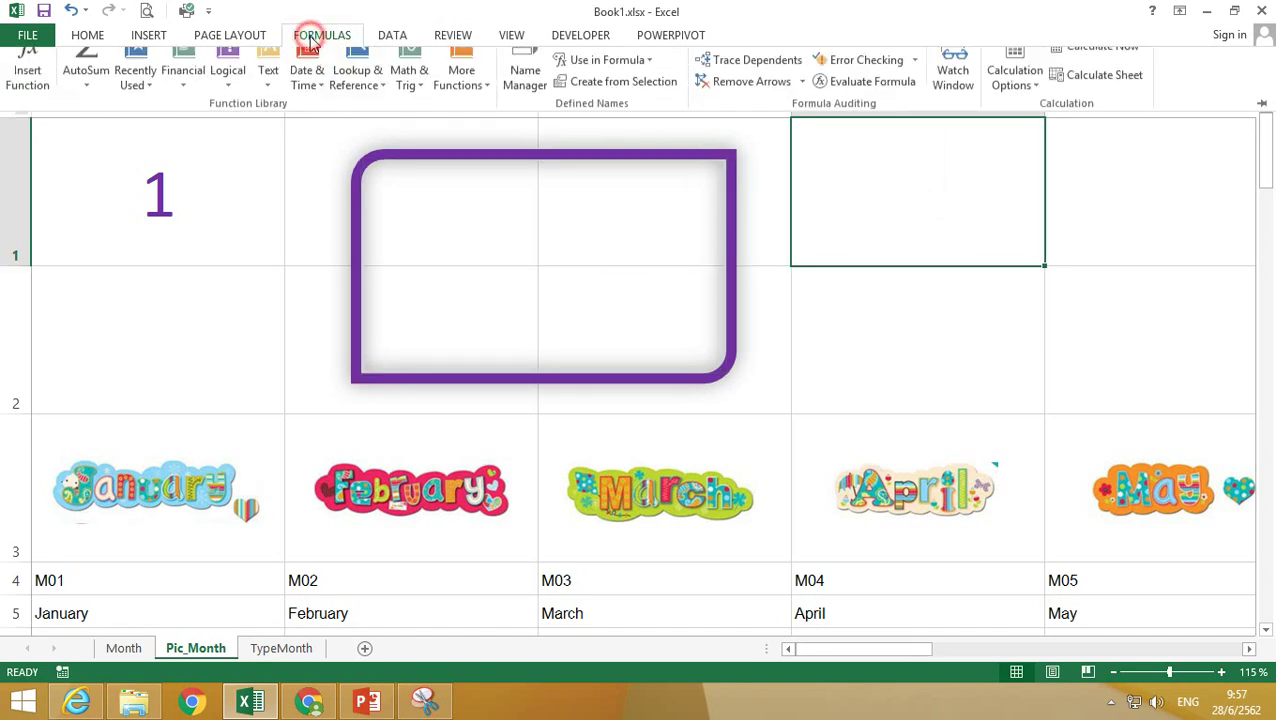
left_click(590, 62)
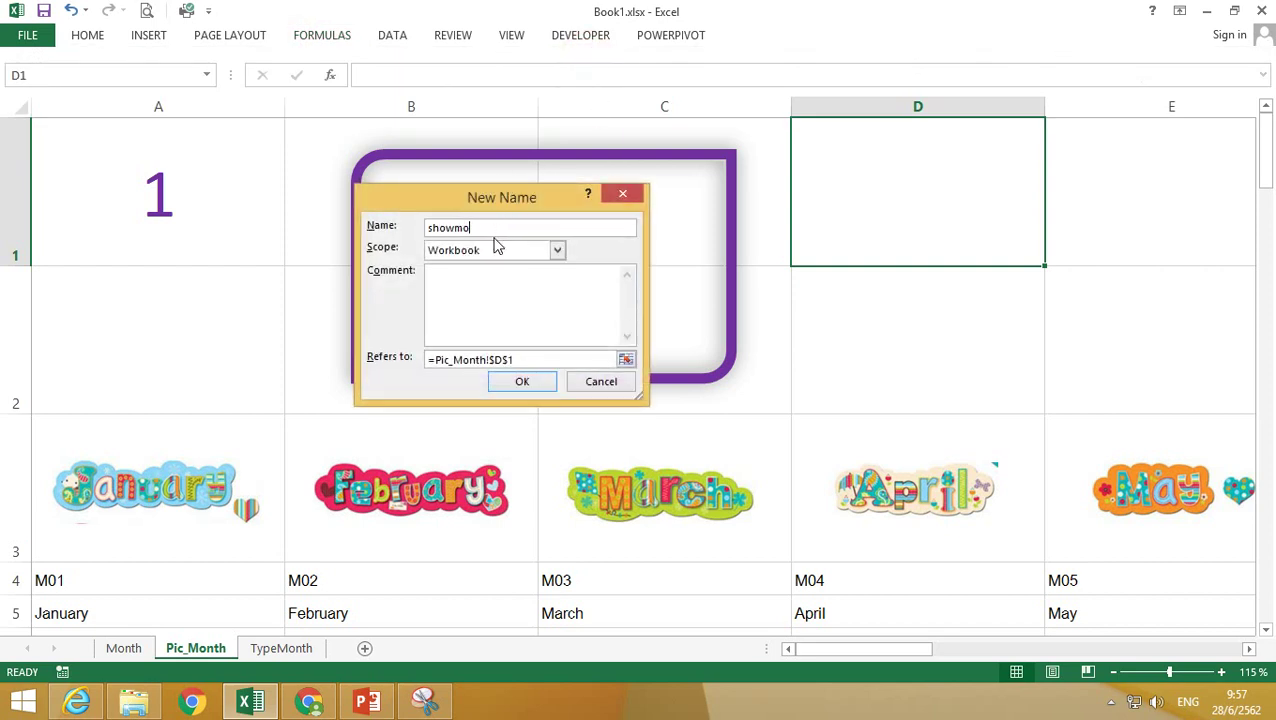
left_click(534, 358)
key("BackSpace")
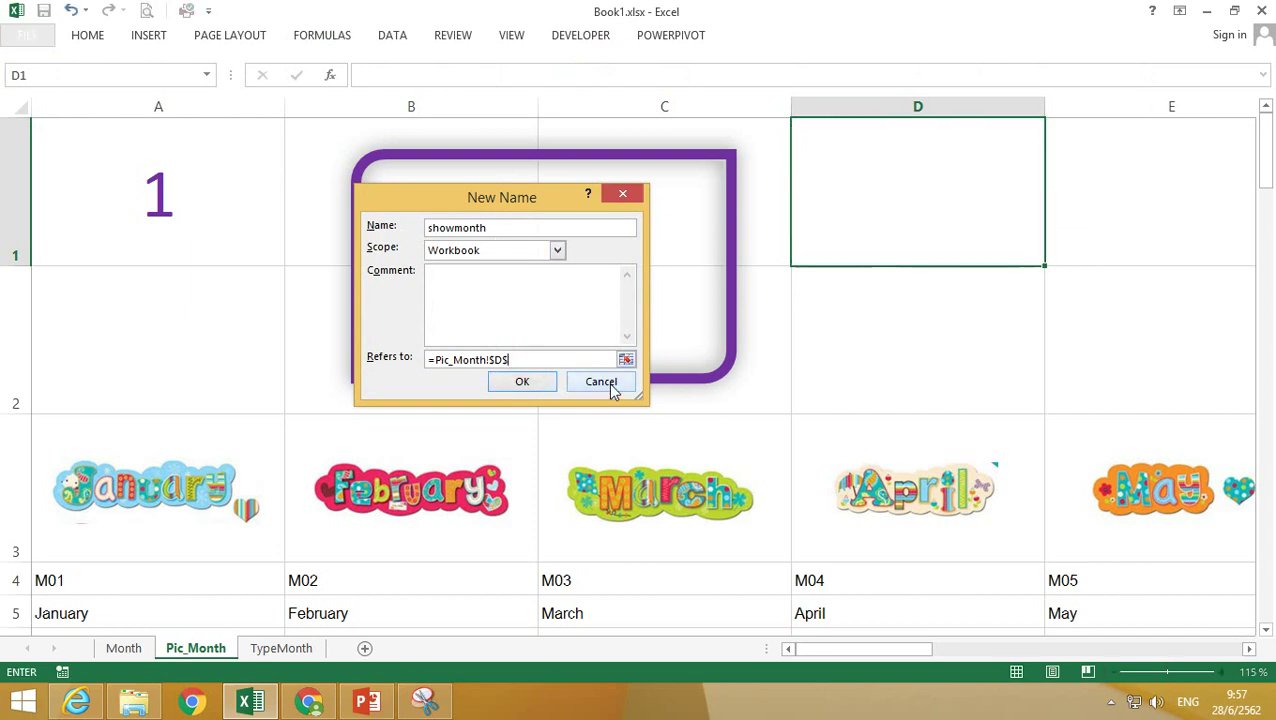
key("BackSpace")
key("BackSpace")
key("BackSpace")
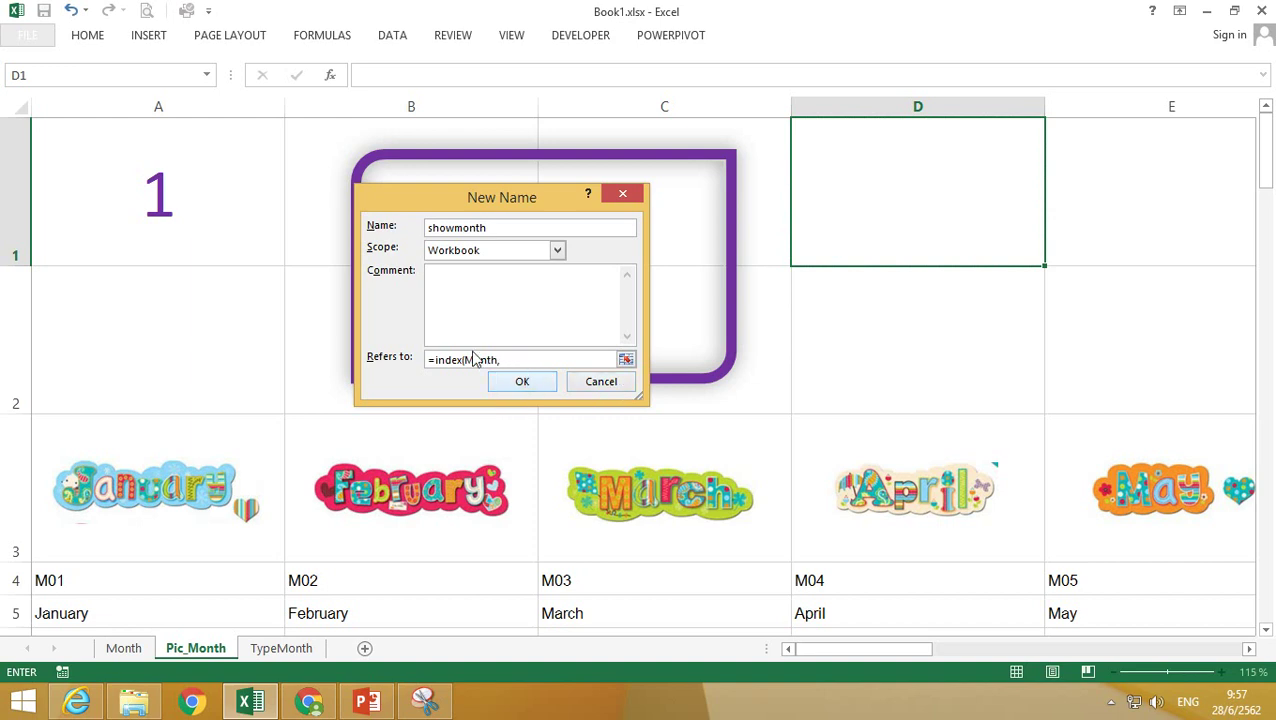
left_click(170, 213)
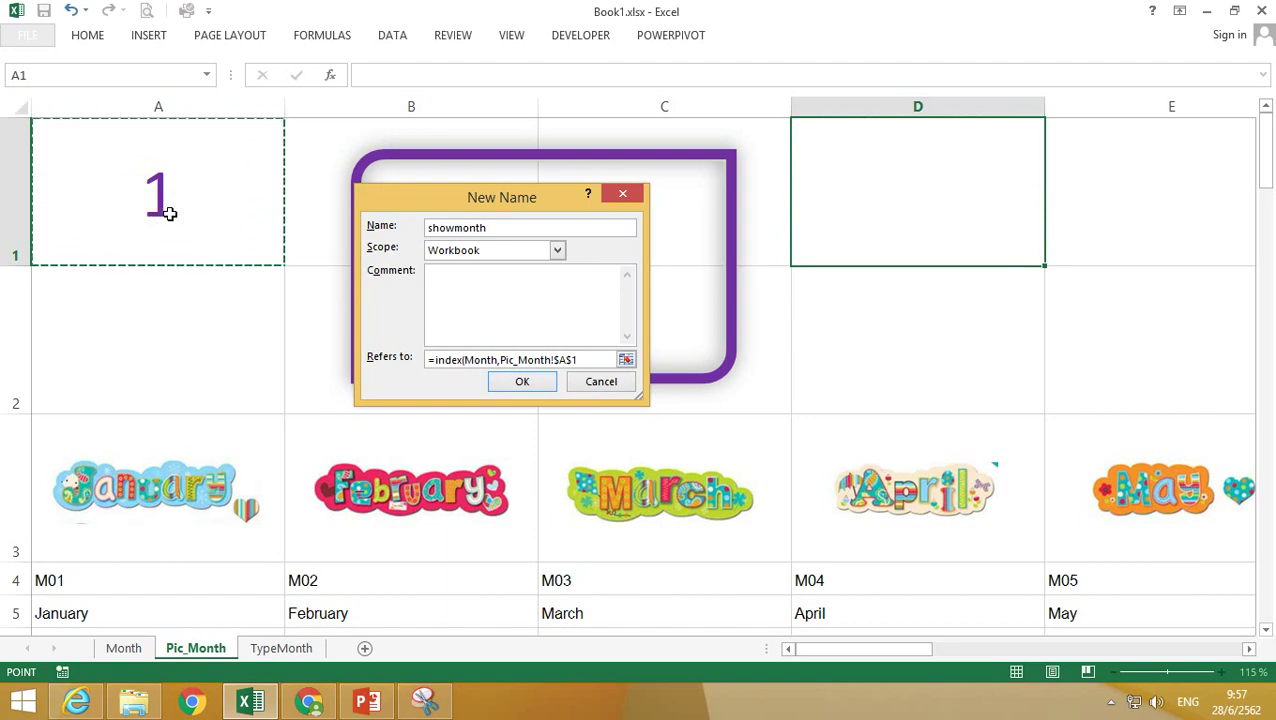
type(")")
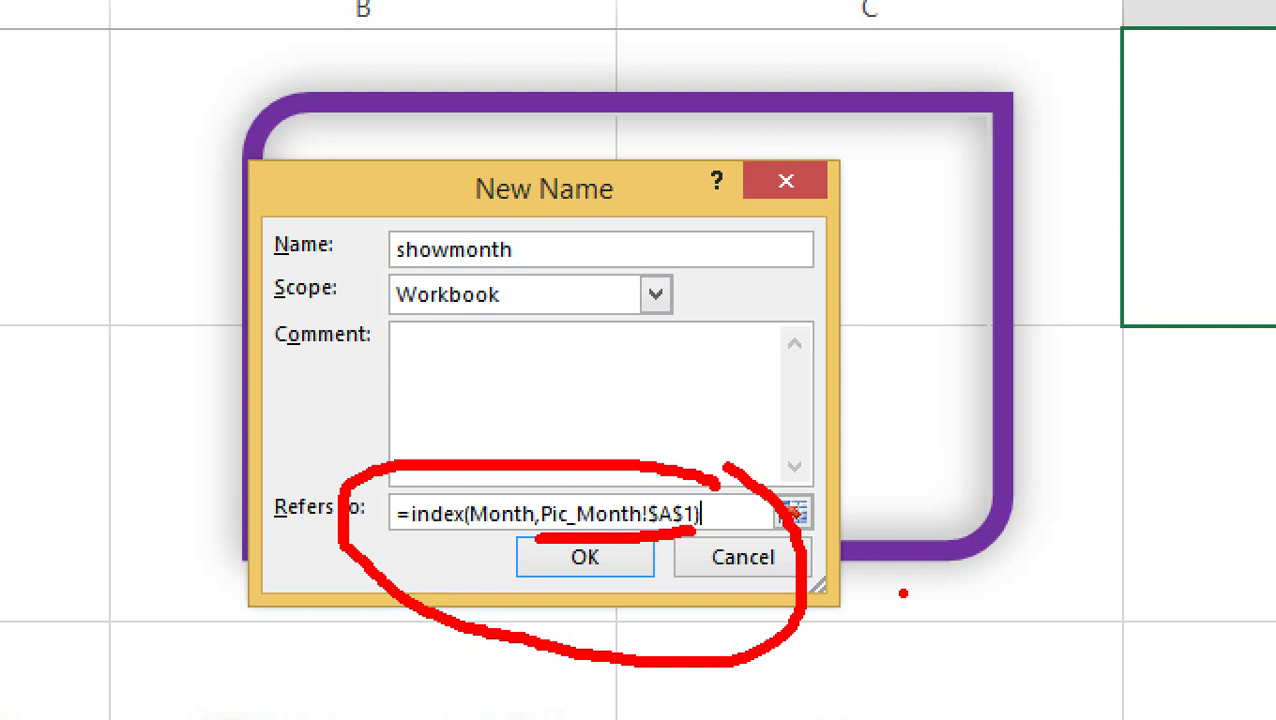
left_click_drag(910, 606, 910, 662)
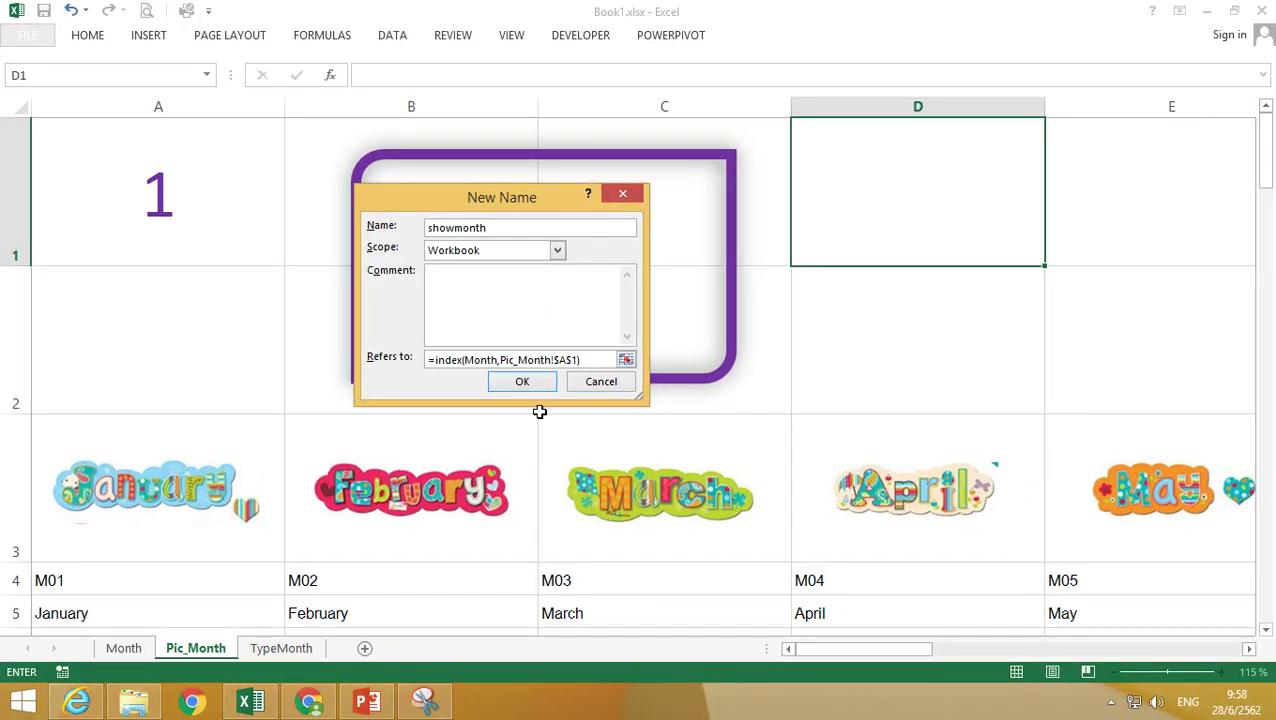
left_click(524, 381)
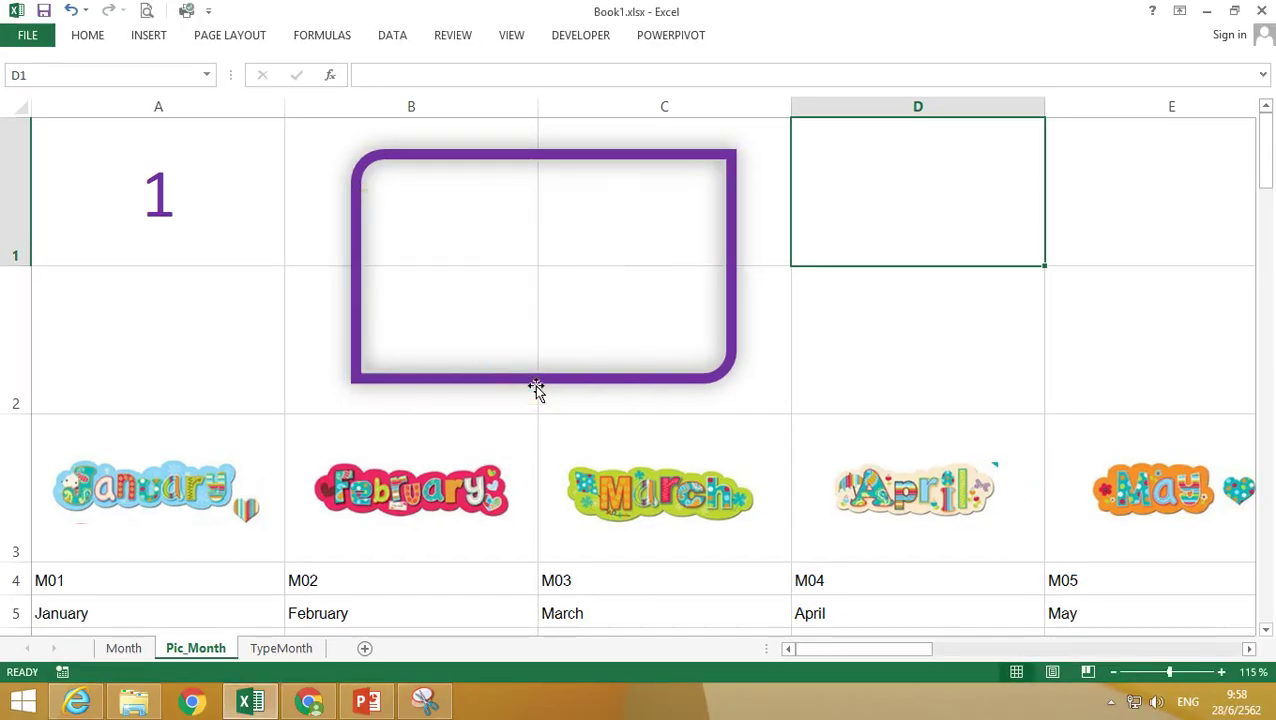
Select the purple-framed picture and enter =showmonth as its formula.
left_click(700, 303)
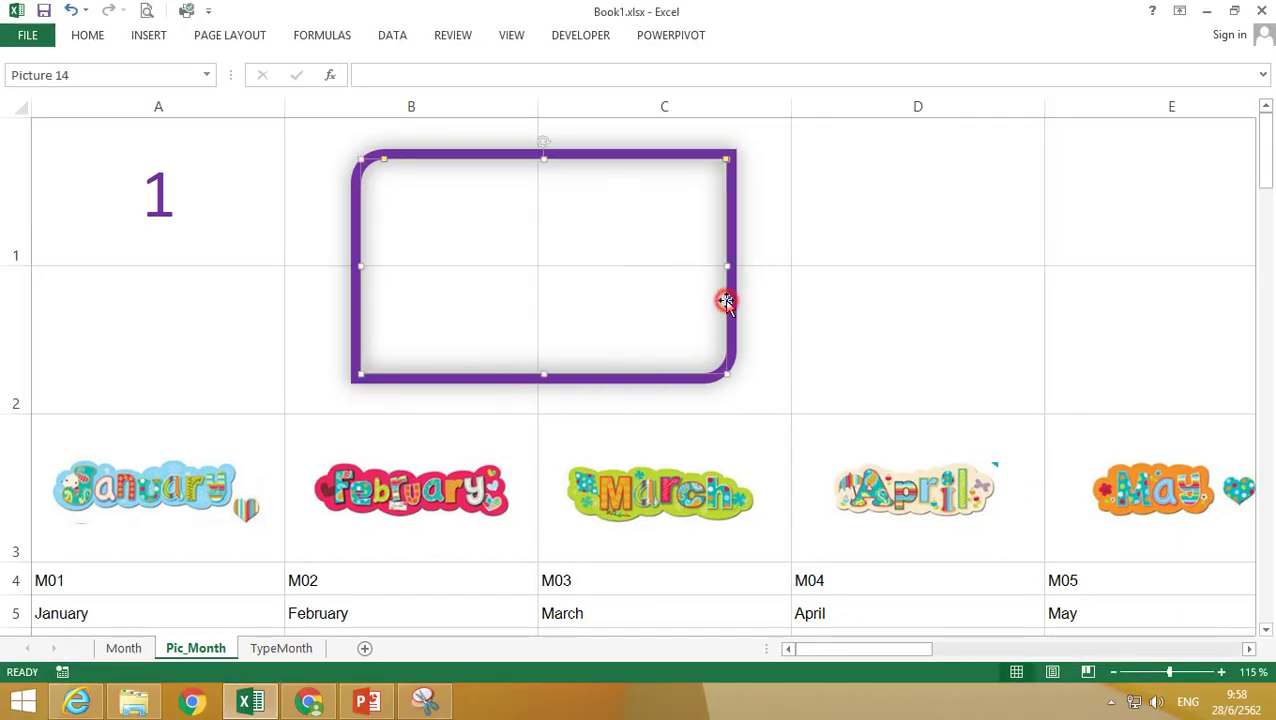
left_click(373, 74)
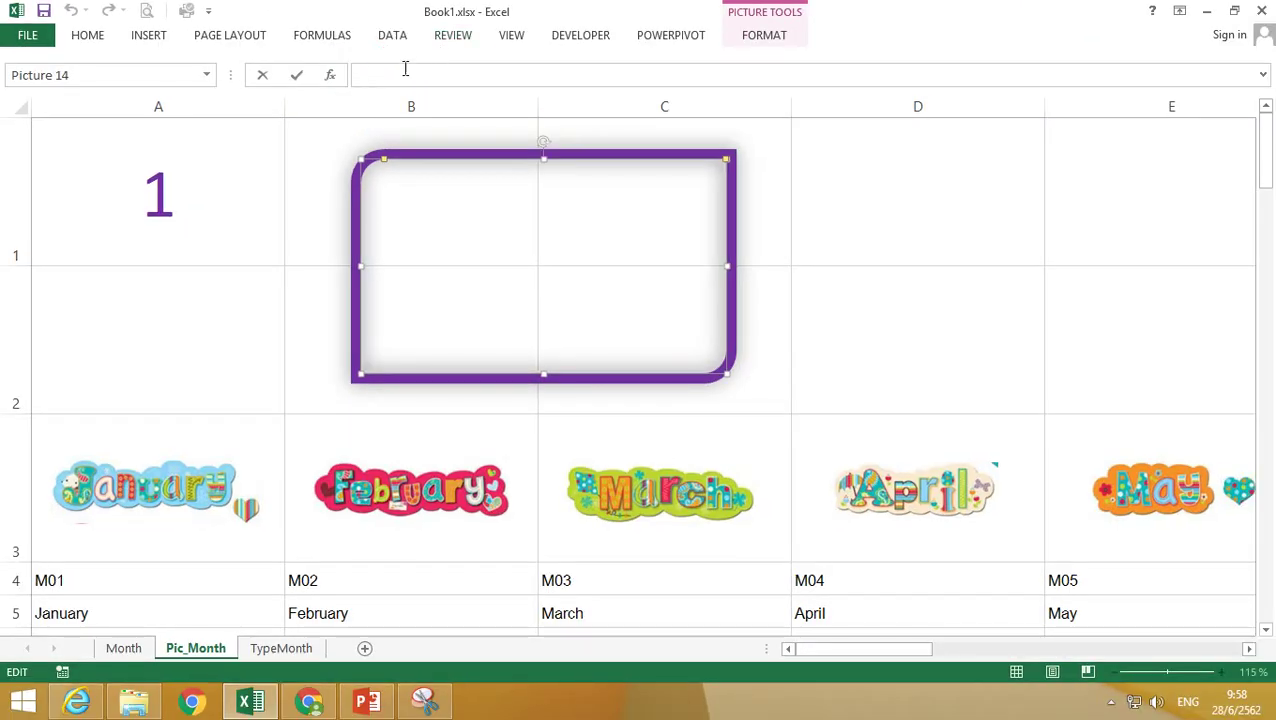
type("=")
type("indes")
key("BackSpace")
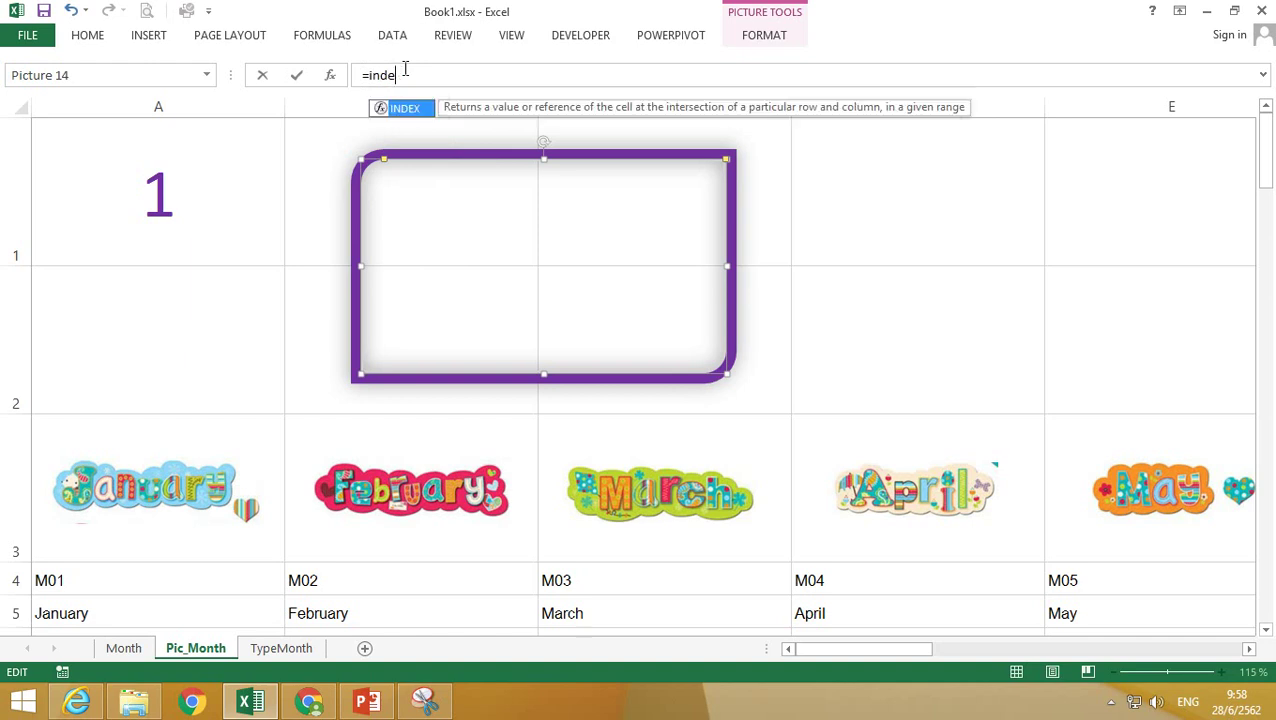
key("BackSpace")
key("BackSpace")
key("BackSpace")
key("BackSpace")
type("sh")
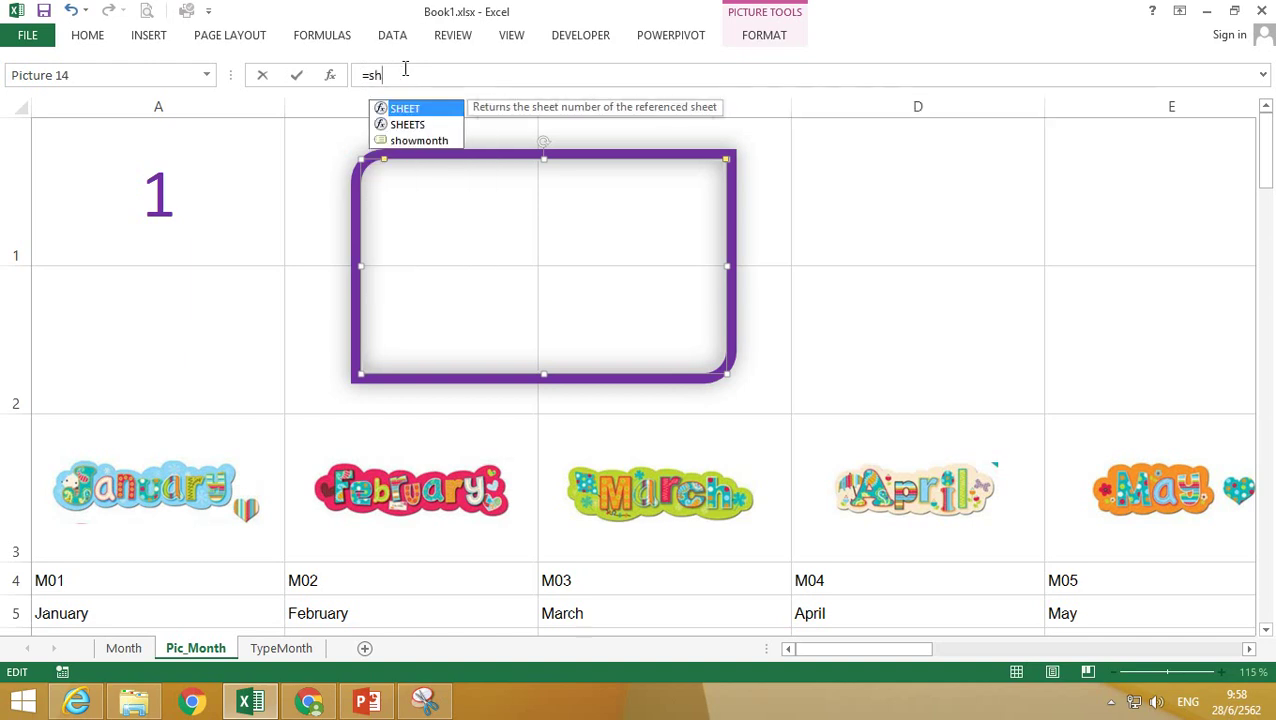
type("ow")
key("Tab")
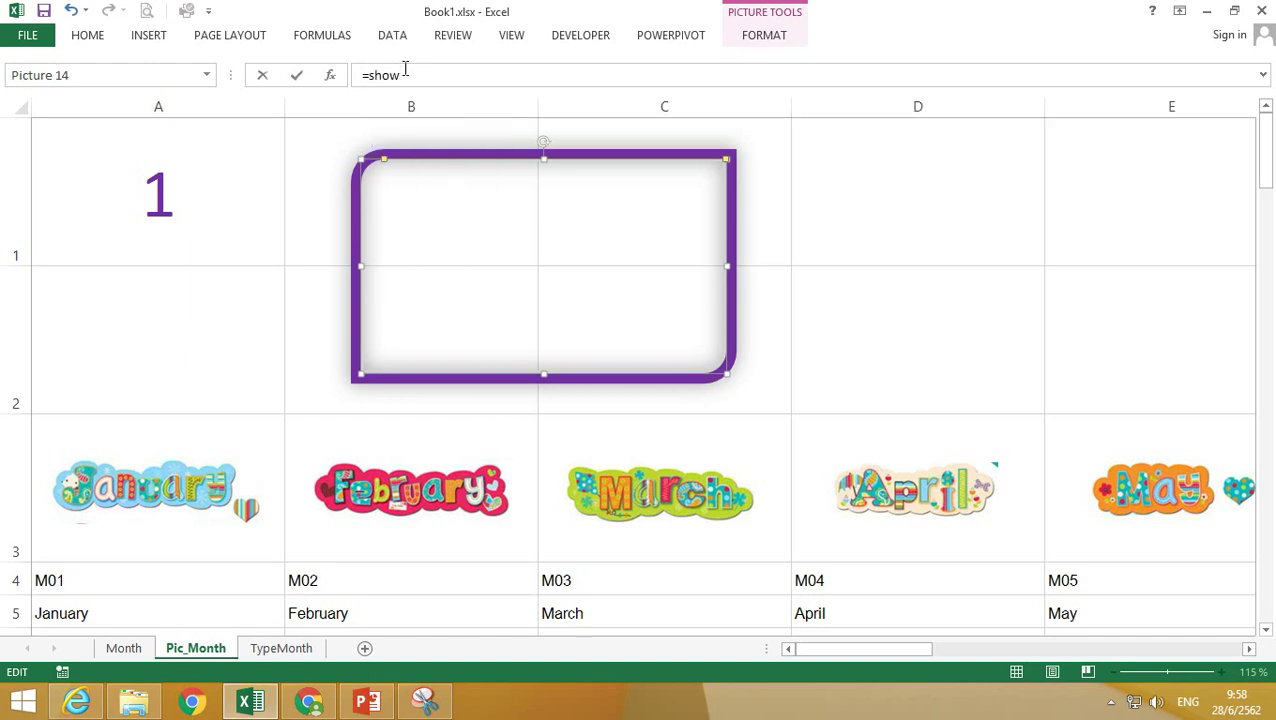
key("Return")
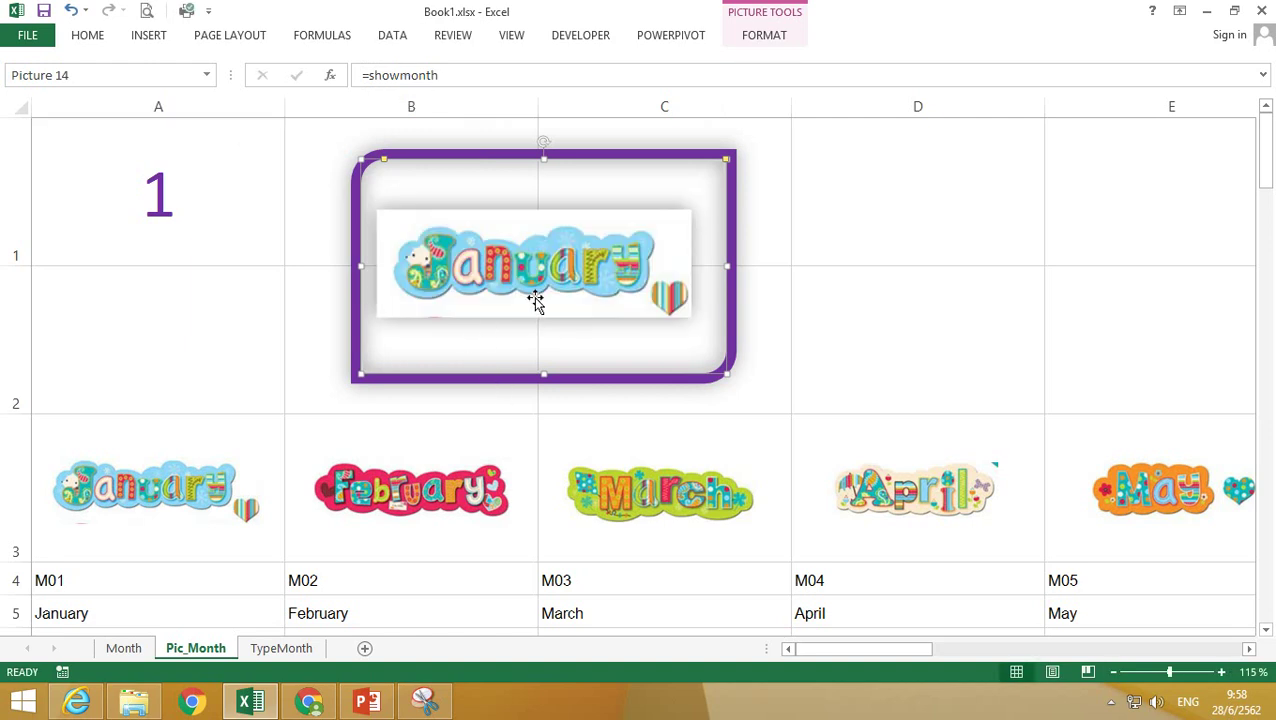
Enter 2, 3 and 13 in A1 to test the picture, then type 1 back in.
left_click(218, 244)
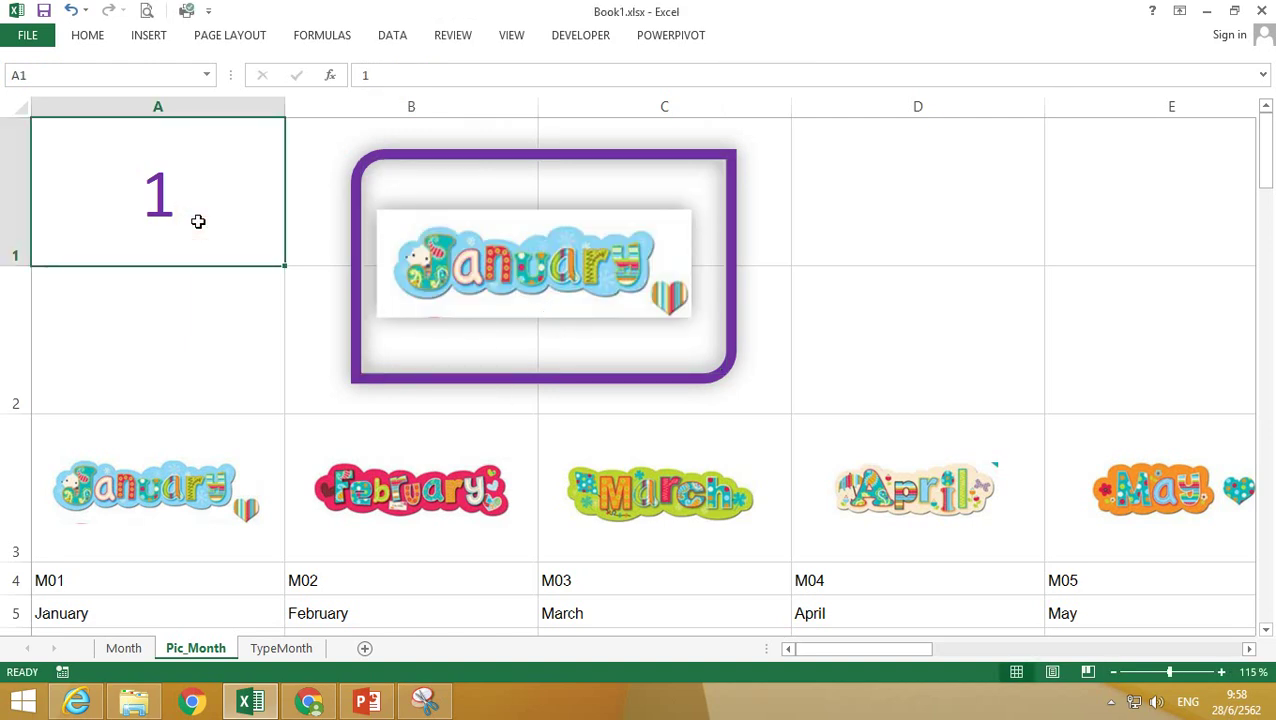
type("2")
key("Return")
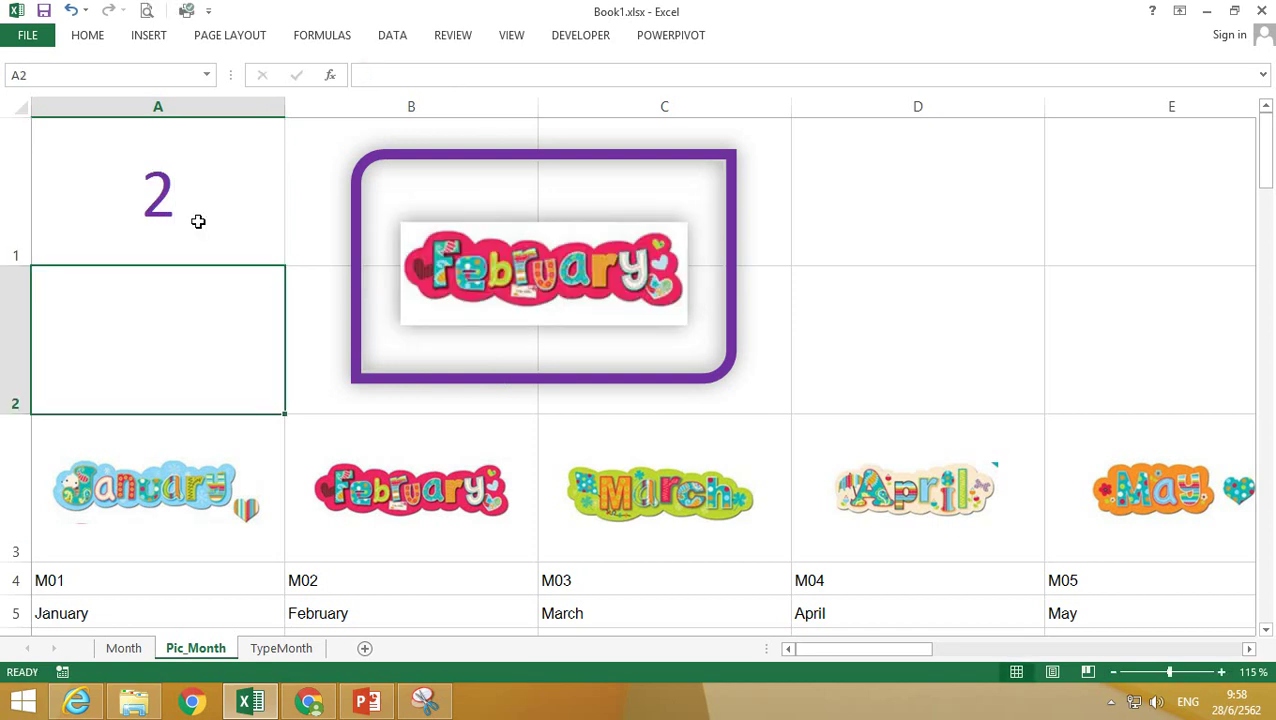
left_click(198, 221)
type("3")
key("Return")
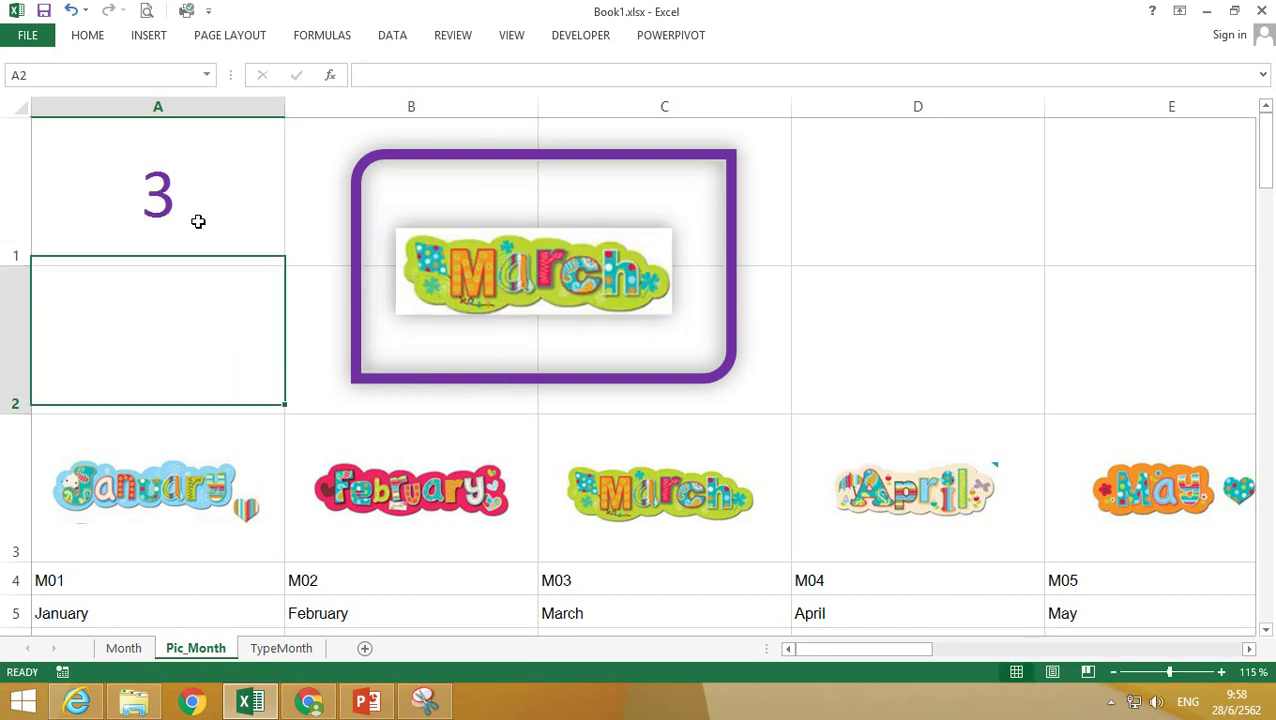
left_click(198, 221)
type("13")
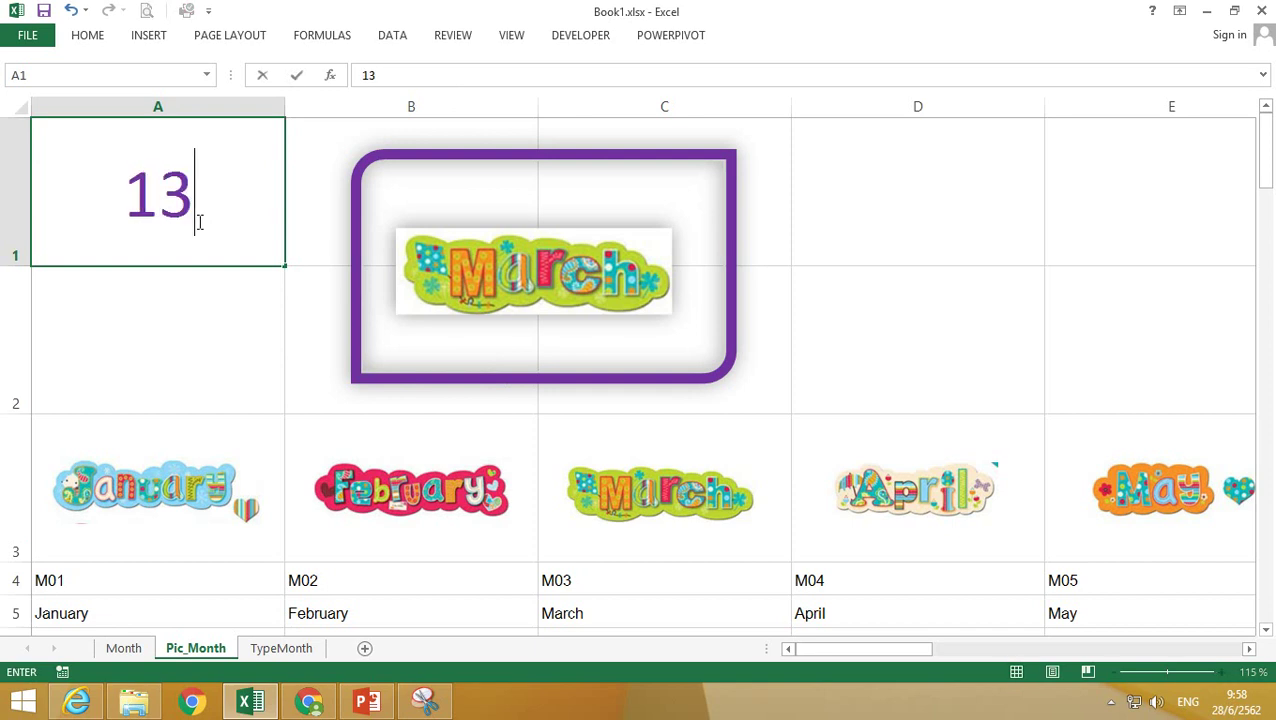
key("Return")
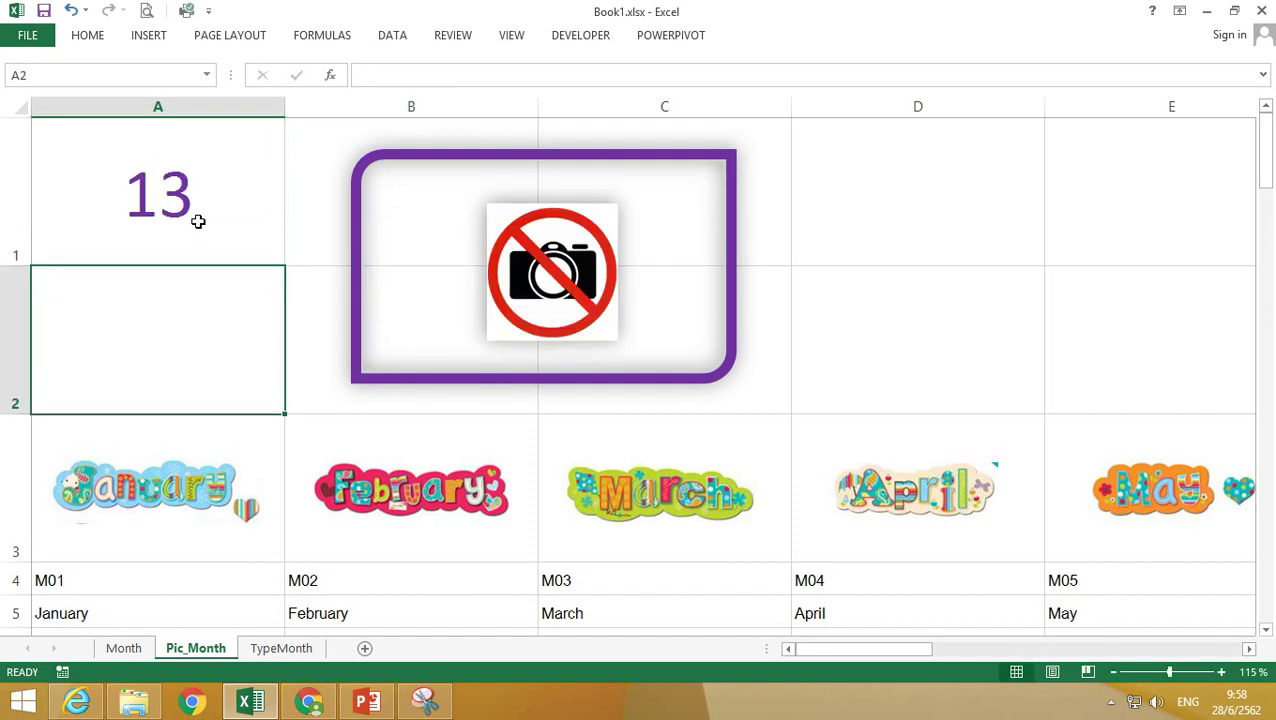
left_click(198, 221)
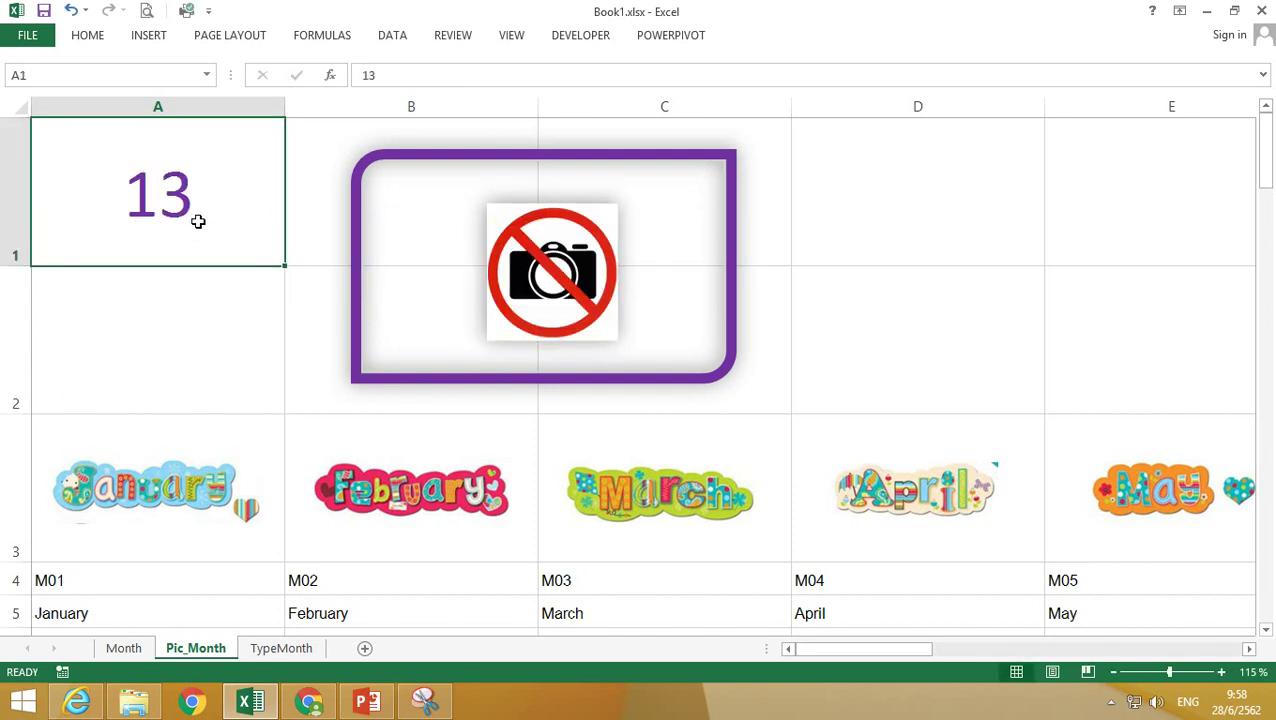
type("1")
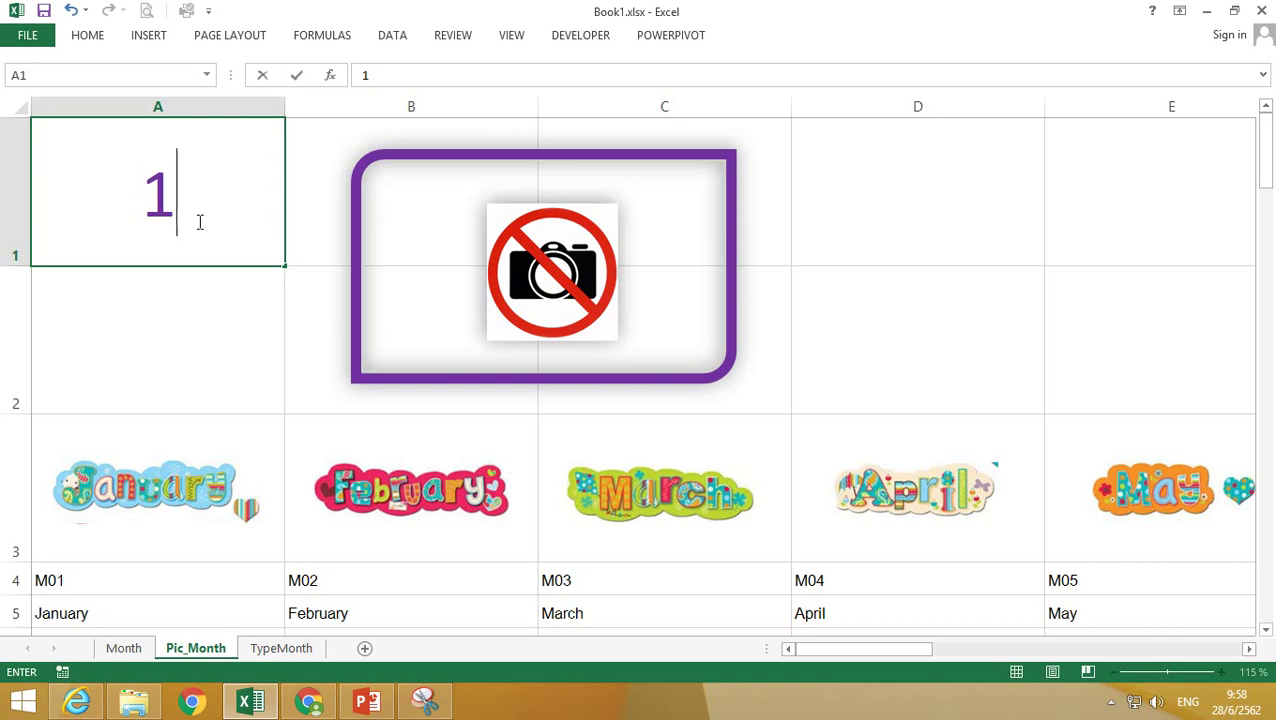